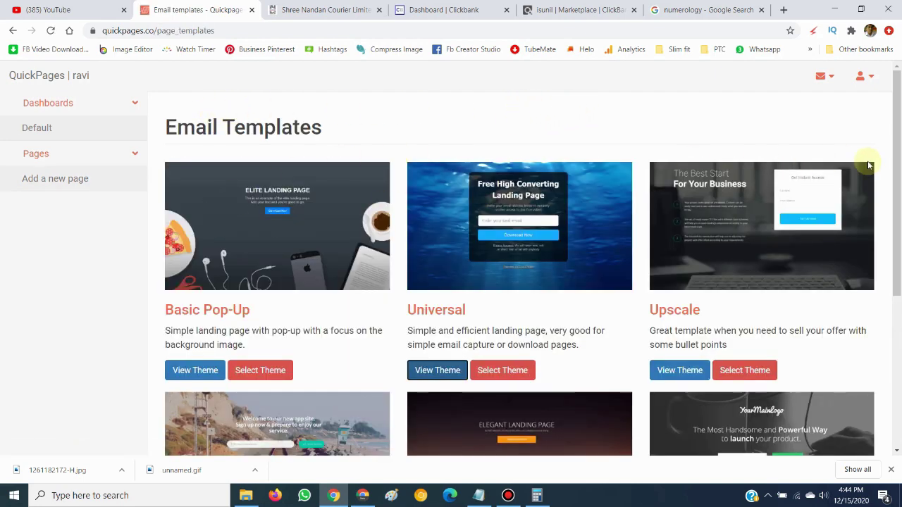
- Preview the Universal email template and select it for customization
drag(898, 168, 899, 217)
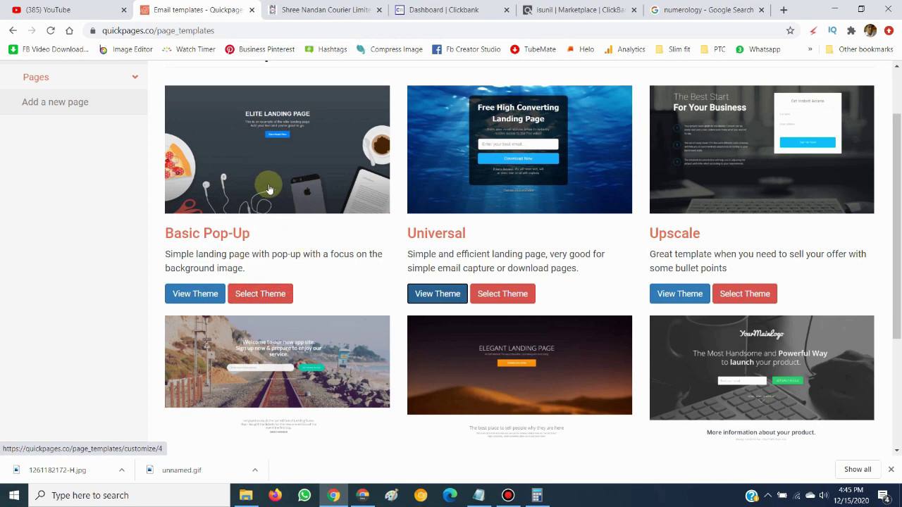
click(431, 296)
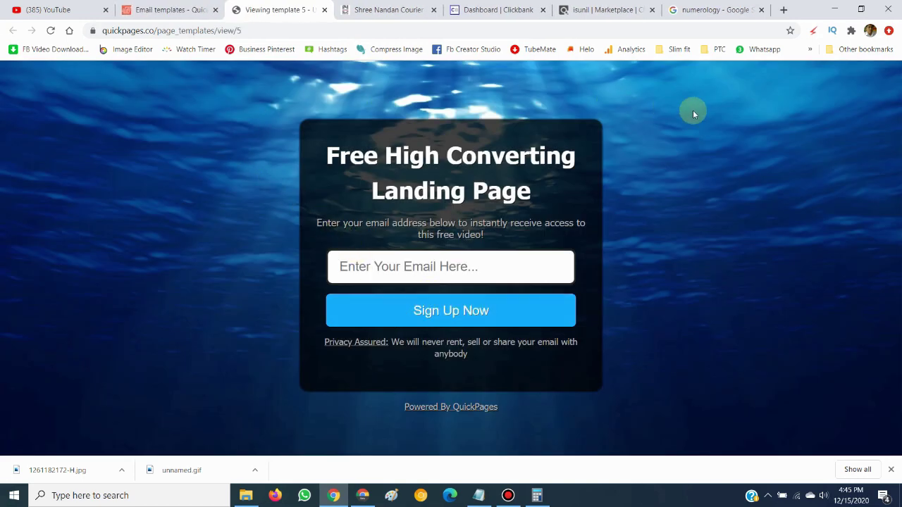
click(325, 10)
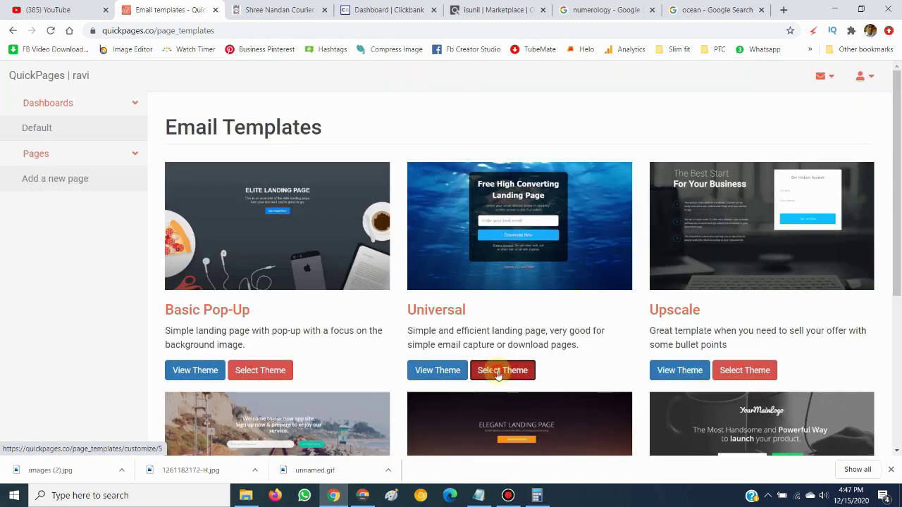
click(496, 370)
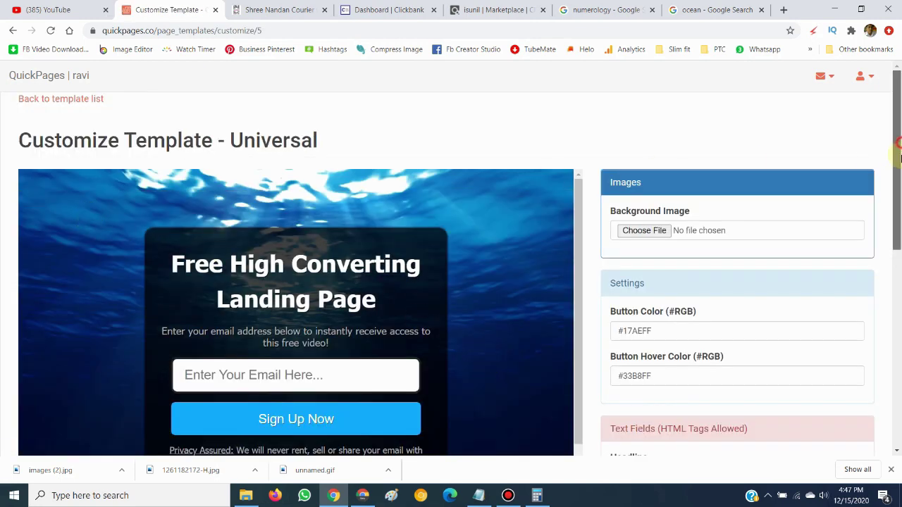
scroll(87, 134, down, 1)
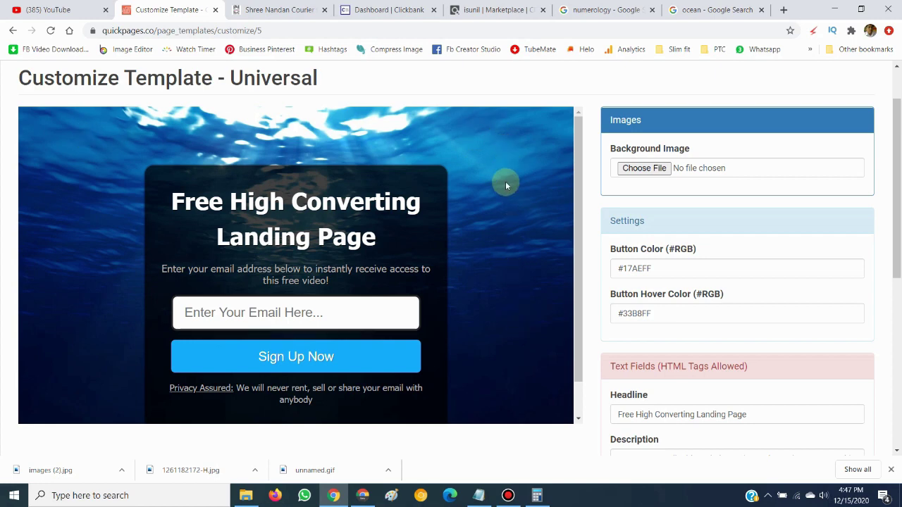
- Switch to the ClickBank marketplace and open the New Astrotarot offer from the Spirituality, New Age & Alternative Beliefs results in a new tab
click(506, 9)
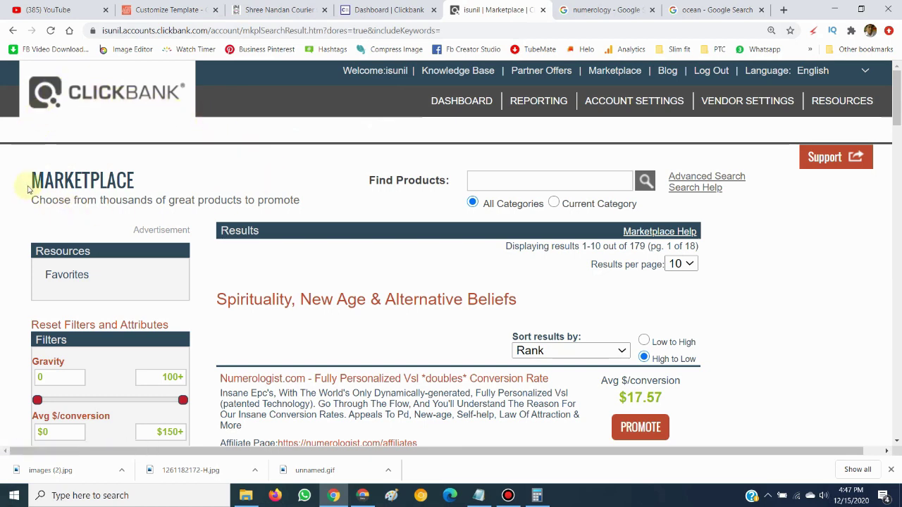
drag(898, 109, 899, 134)
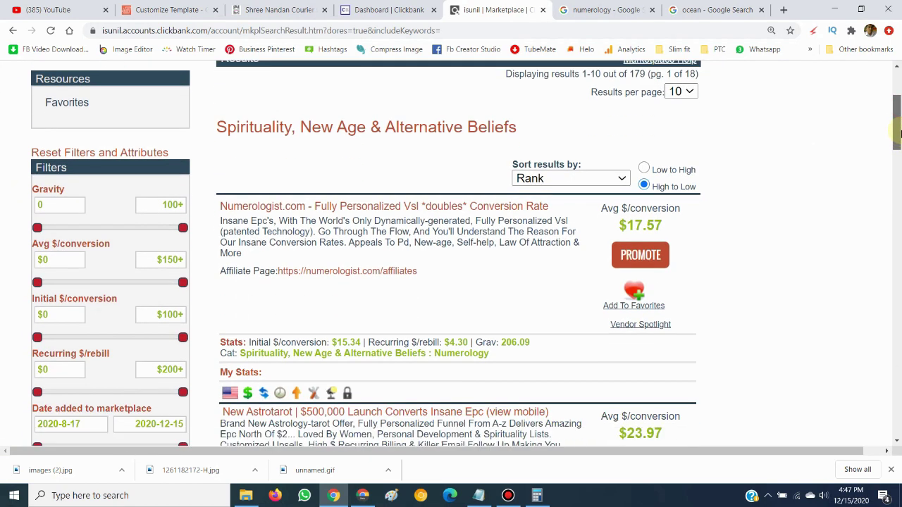
drag(250, 131, 431, 130)
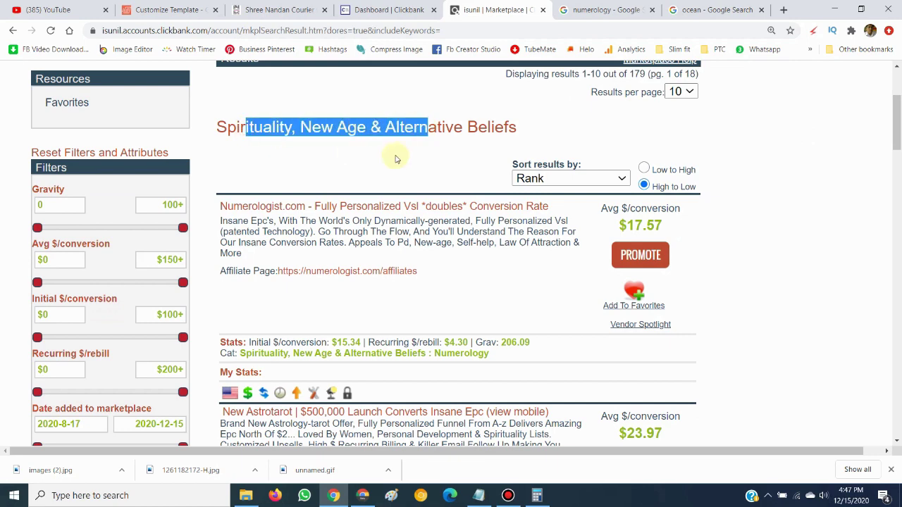
click(394, 158)
drag(897, 140, 897, 162)
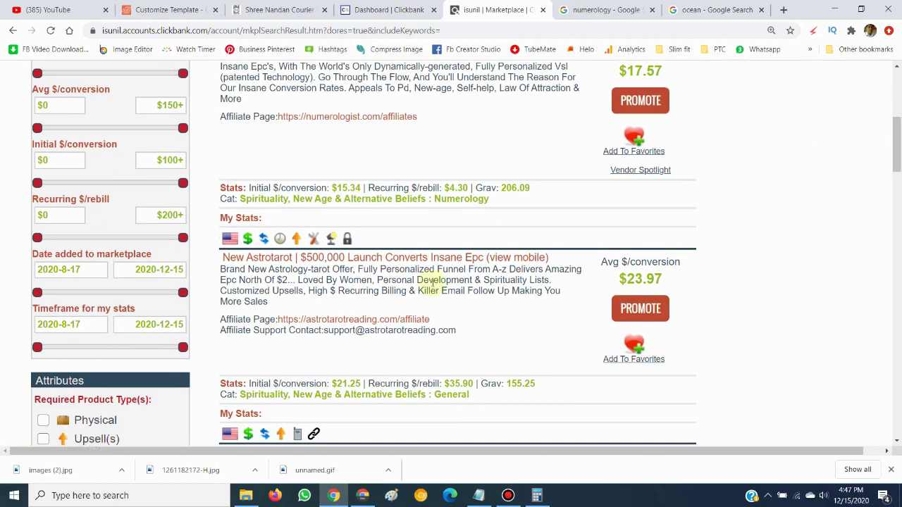
right_click(266, 261)
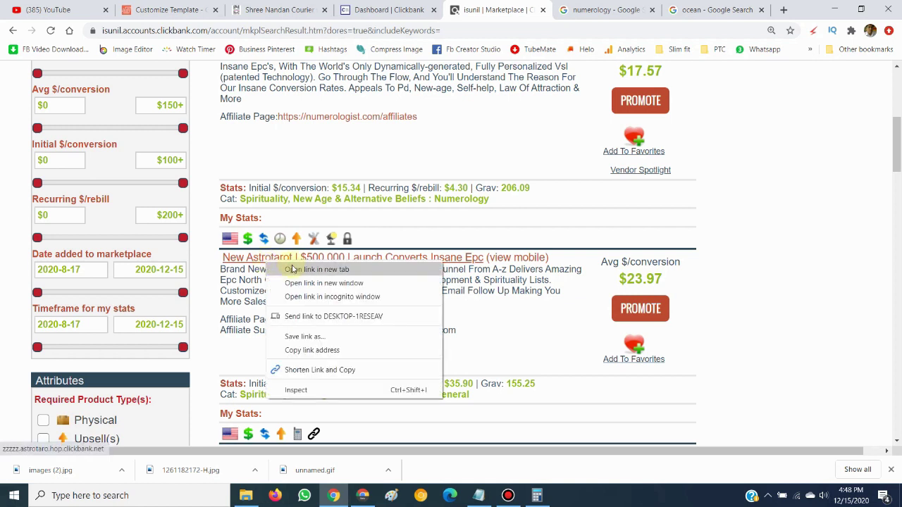
click(292, 267)
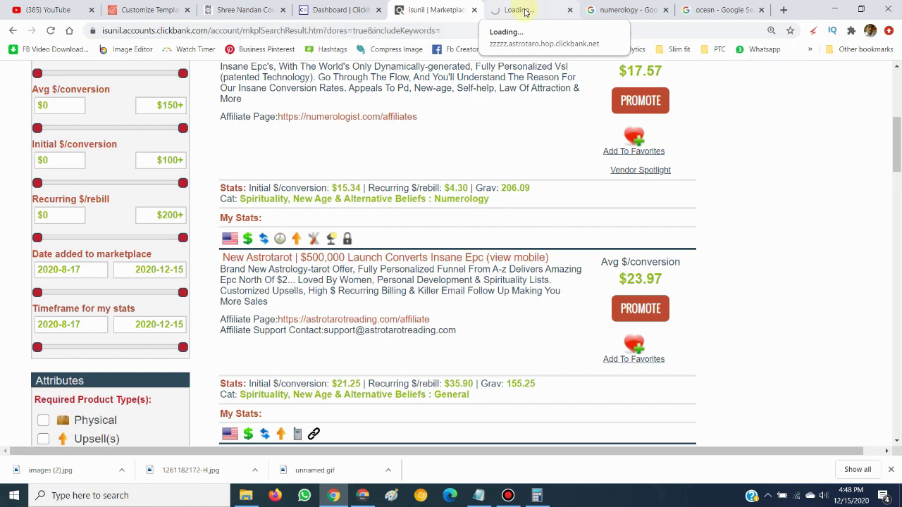
click(525, 11)
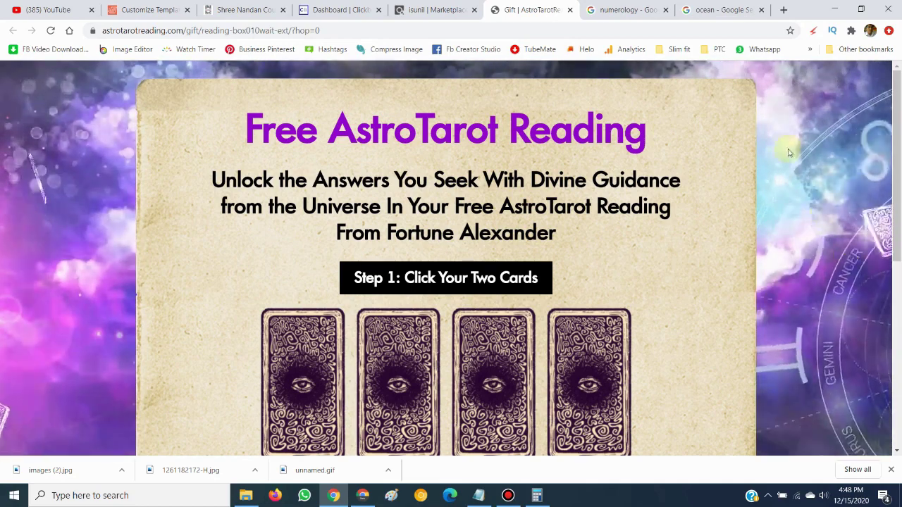
- In the numerology image results, open the Kasamba image "Numerology: The Numbers' Deeper Meanings" and compare its related images with the AstroTarot offer page
click(628, 10)
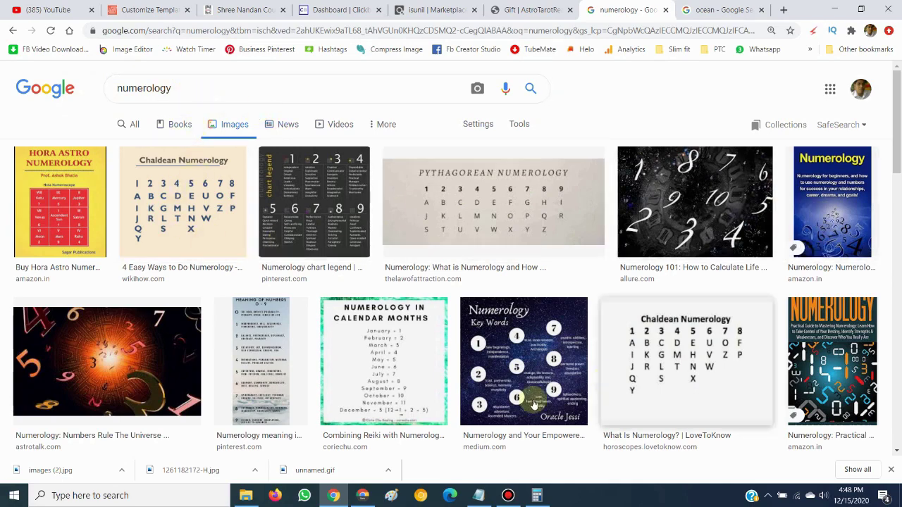
drag(896, 152, 898, 240)
scroll(255, 292, down, 1)
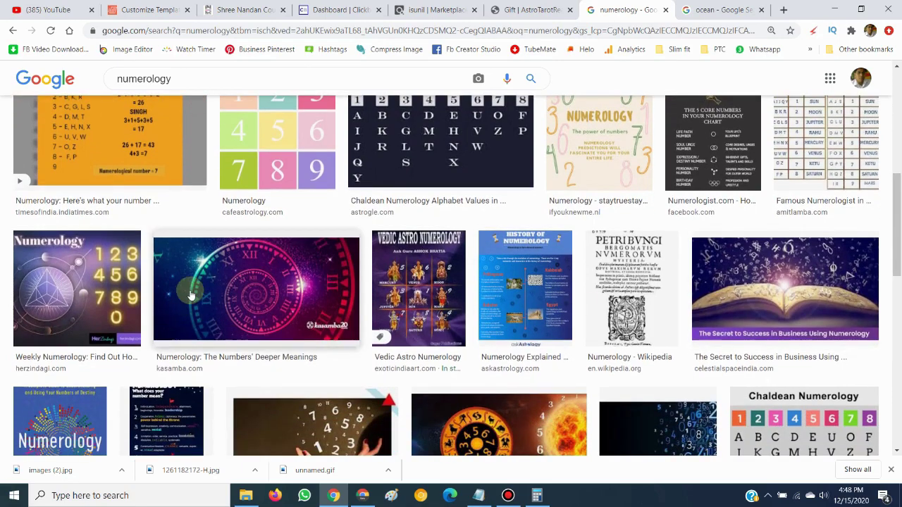
click(255, 291)
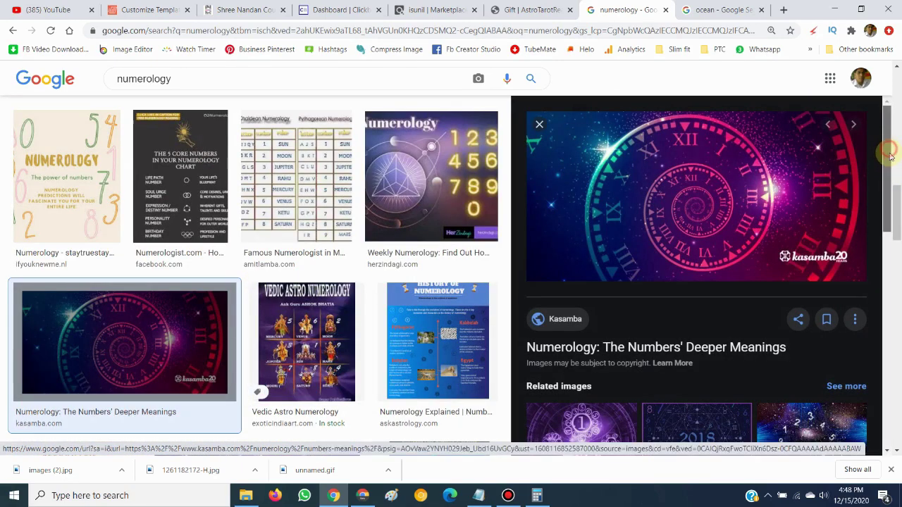
mouse_move(889, 154)
mouse_down()
mouse_move(899, 301)
mouse_move(893, 148)
mouse_up()
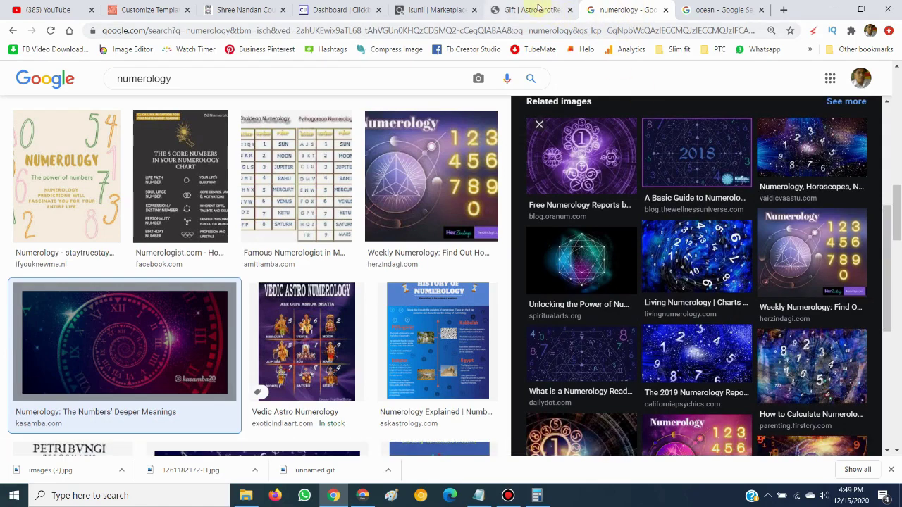
click(536, 10)
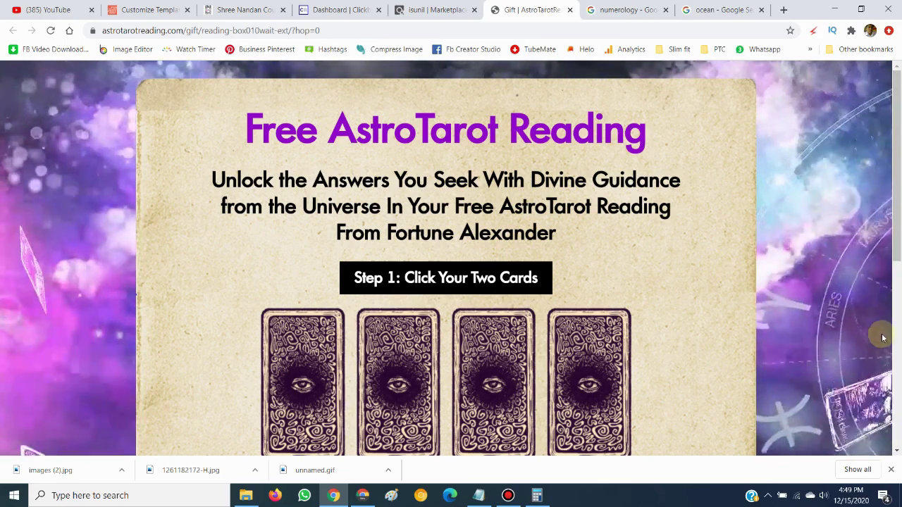
click(619, 7)
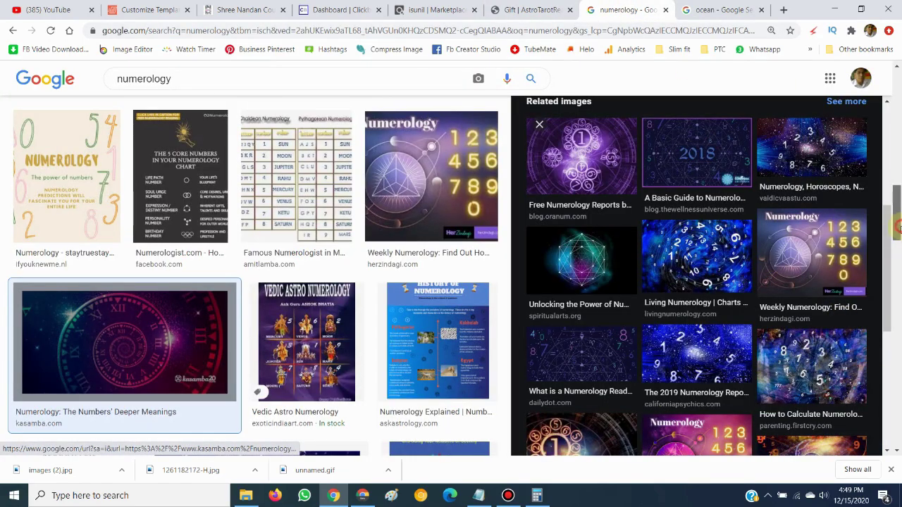
scroll(896, 233, down, 1)
scroll(891, 243, up, 2)
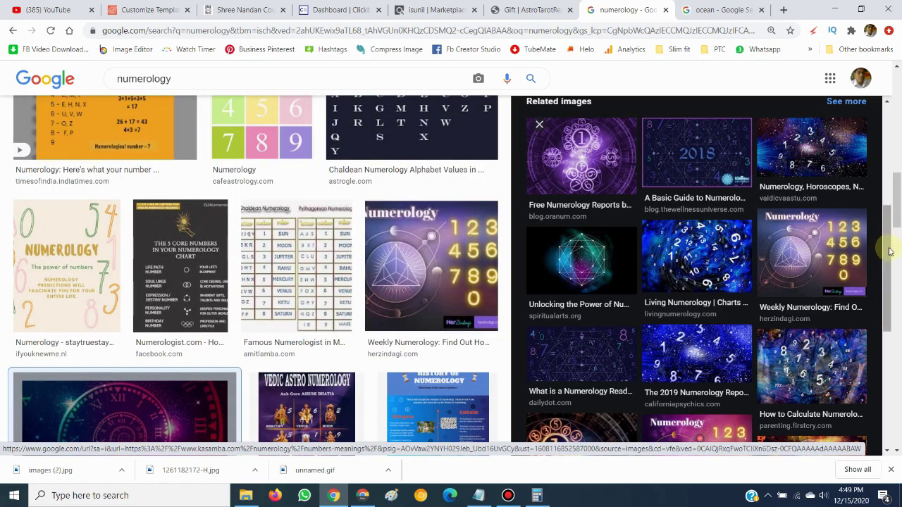
drag(890, 251, 897, 273)
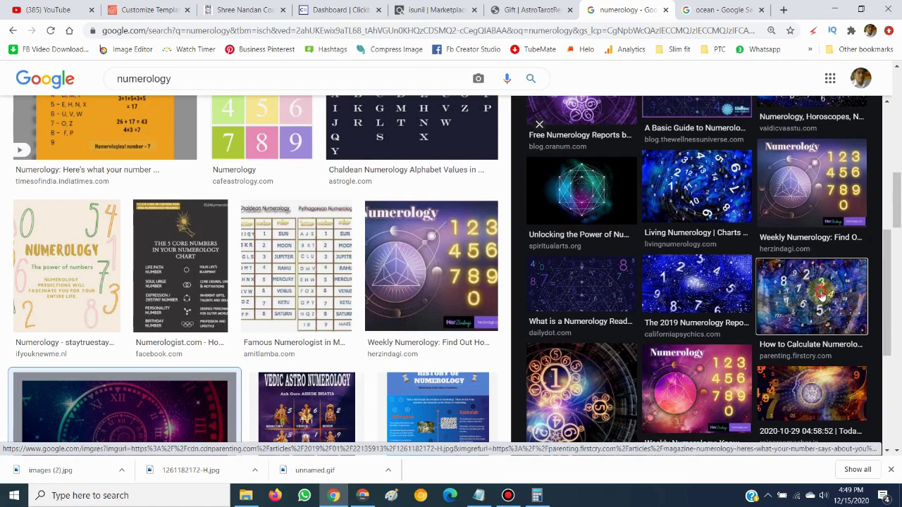
click(820, 296)
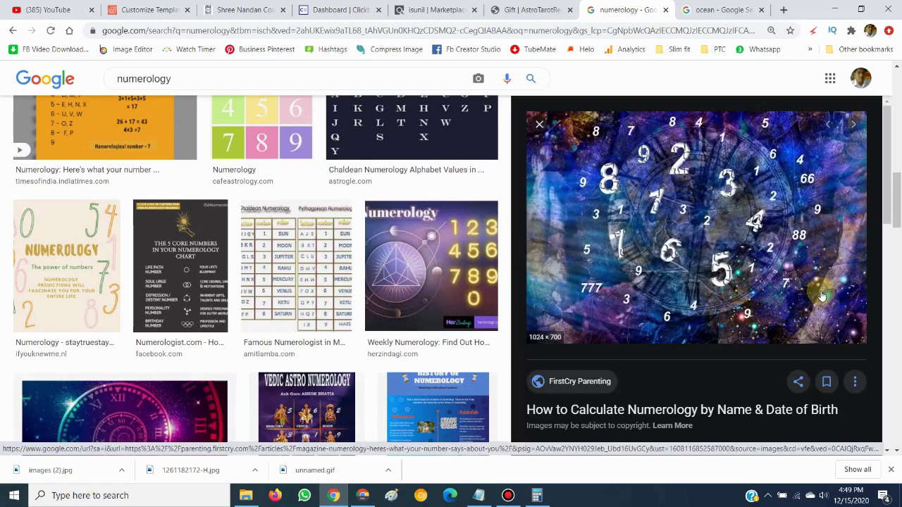
right_click(638, 190)
click(676, 328)
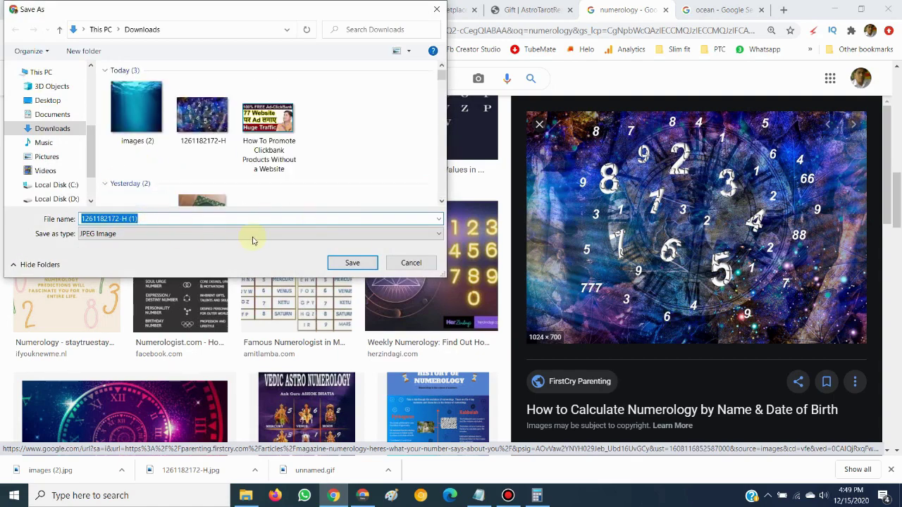
click(353, 262)
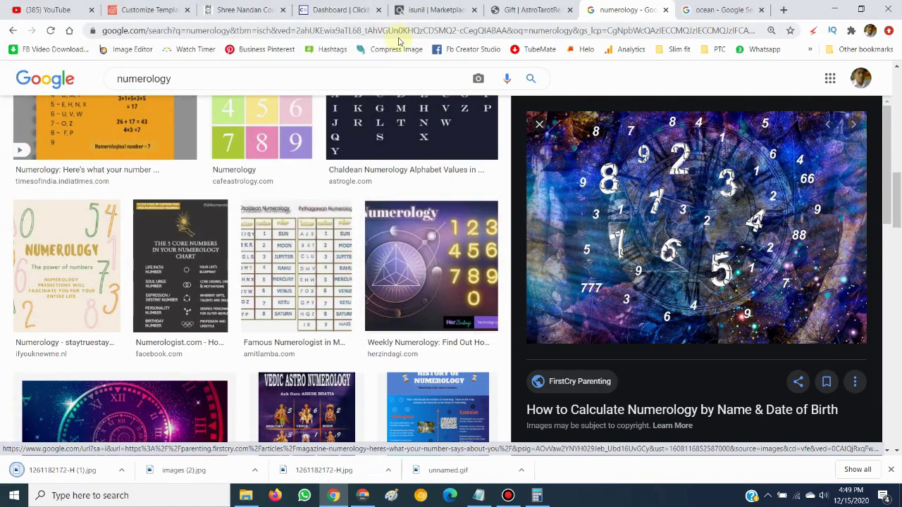
click(156, 6)
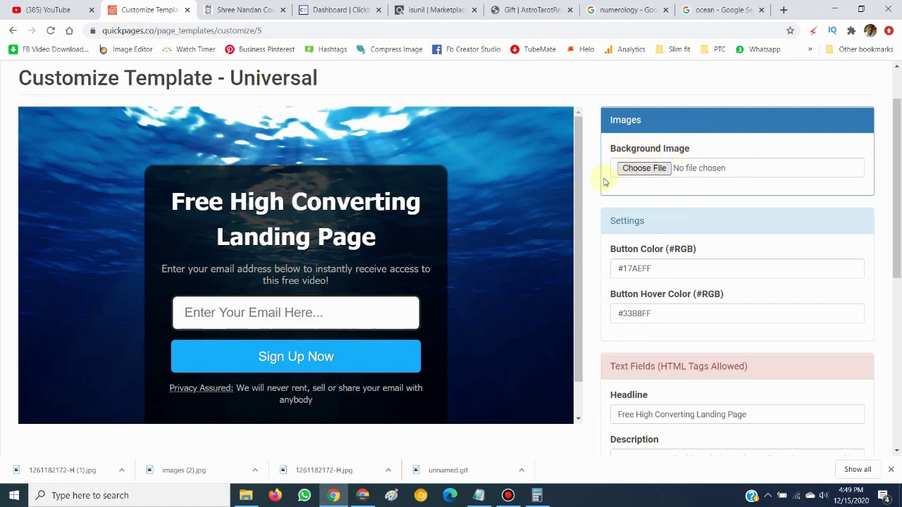
click(628, 167)
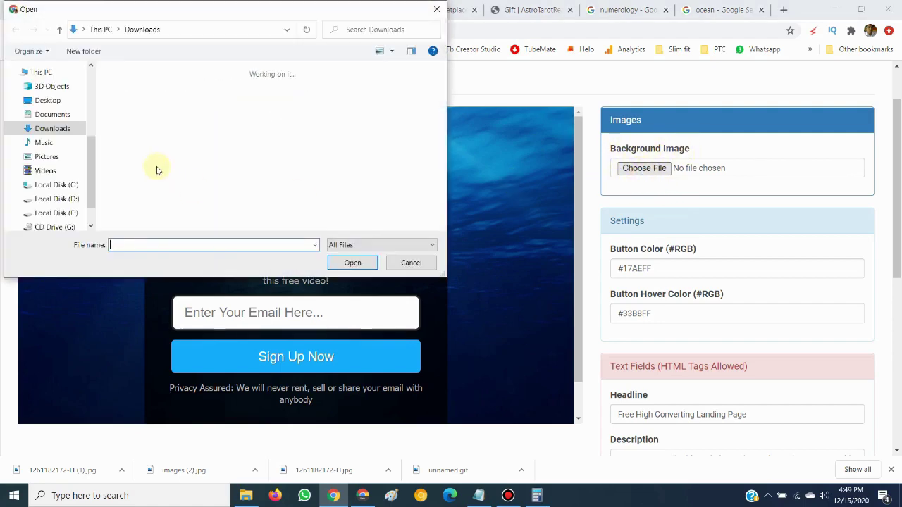
double_click(136, 114)
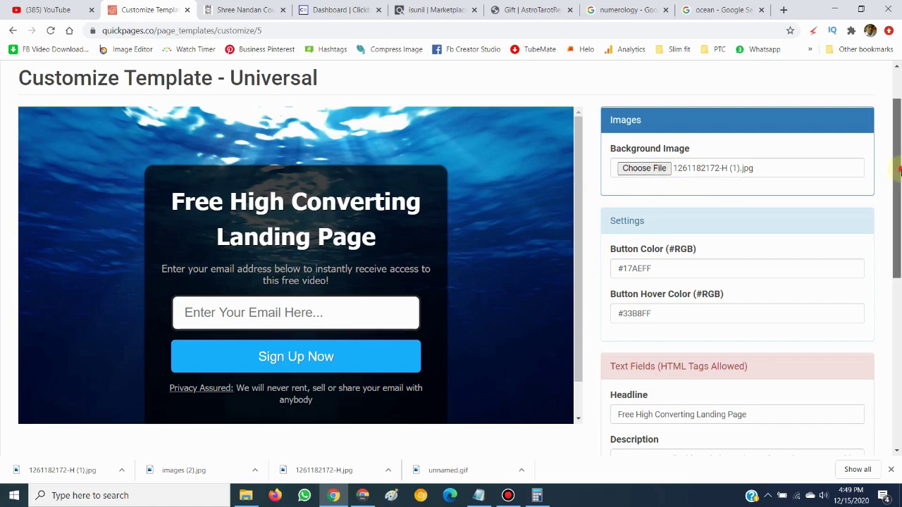
drag(898, 169, 900, 302)
click(630, 392)
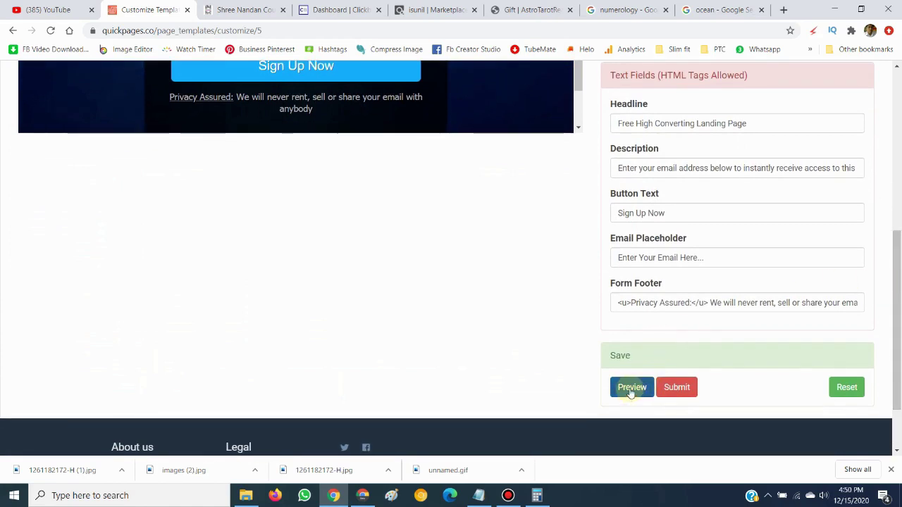
click(631, 388)
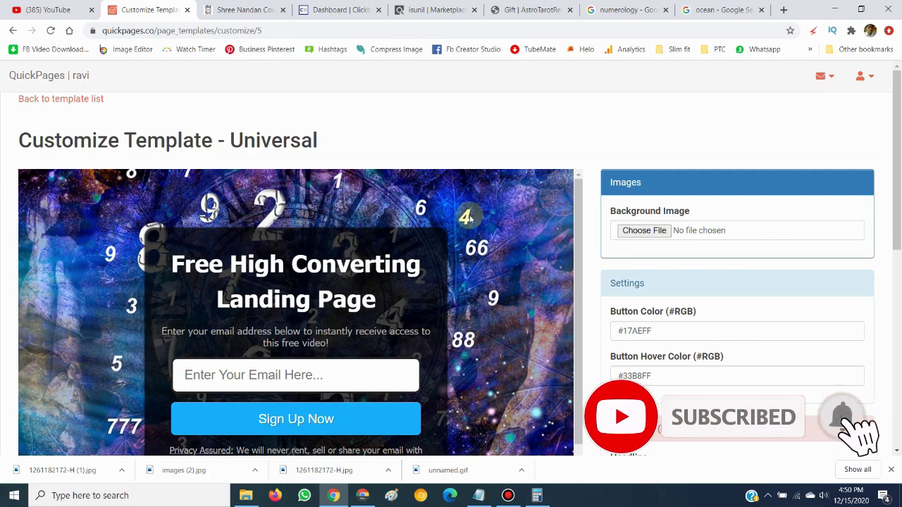
- Copy the heading "Free AstroTarot Reading" from the offer page and replace the template's headline with it
click(528, 10)
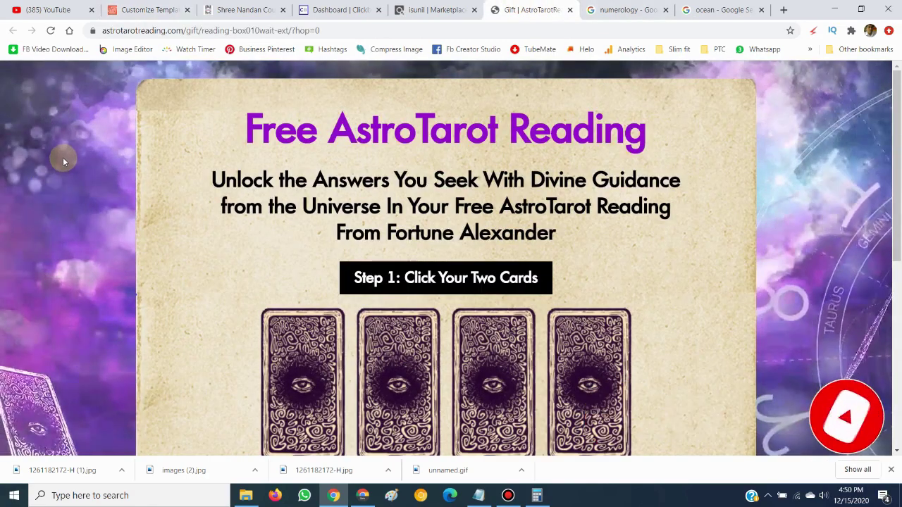
click(149, 10)
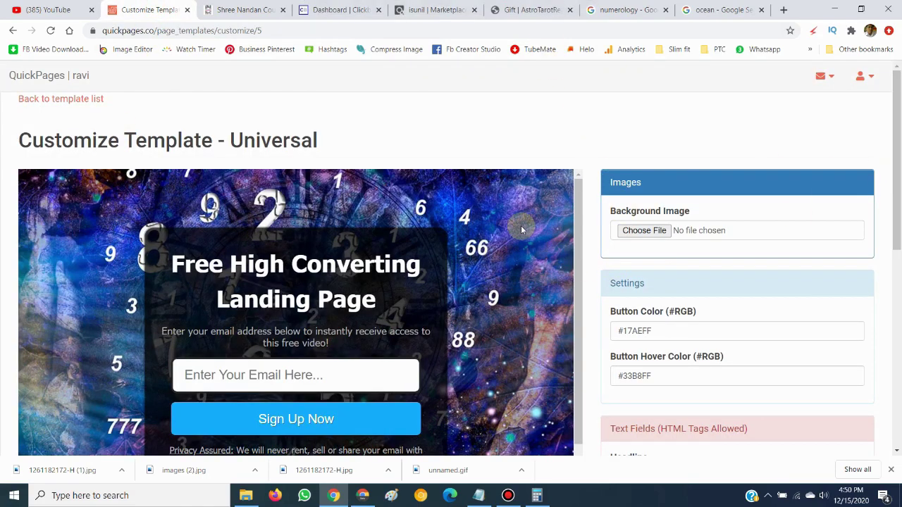
scroll(539, 307, down, 2)
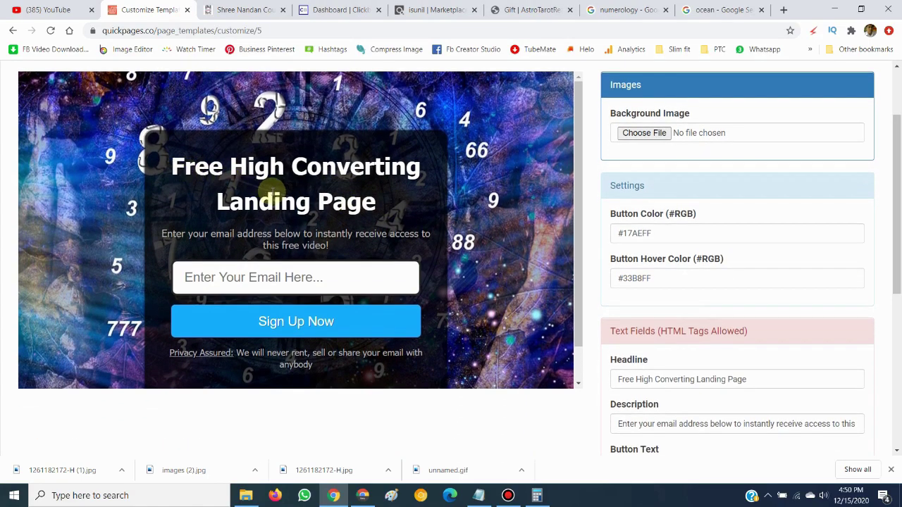
click(513, 10)
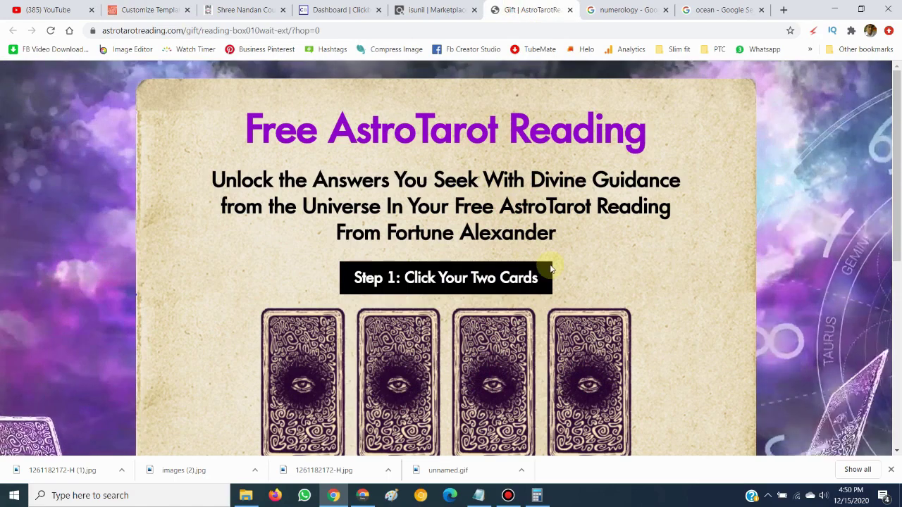
drag(247, 133, 646, 133)
key(ctrl+c)
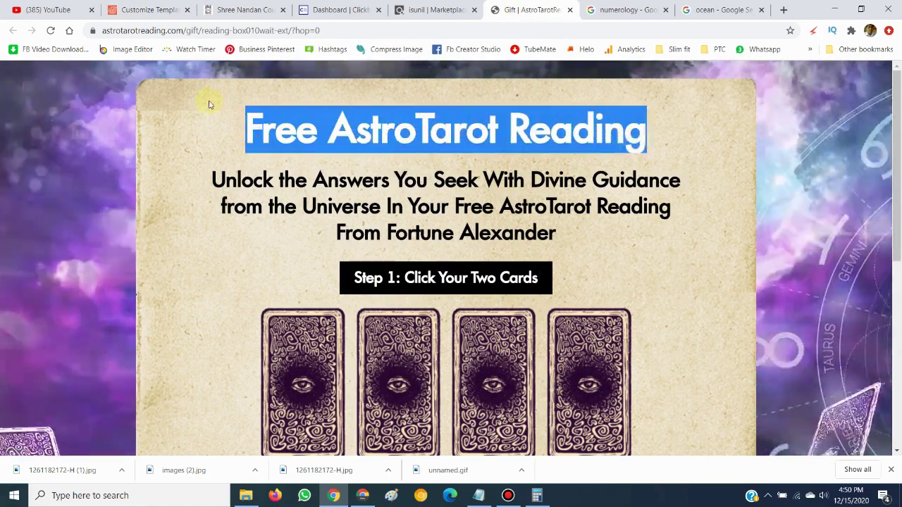
click(134, 5)
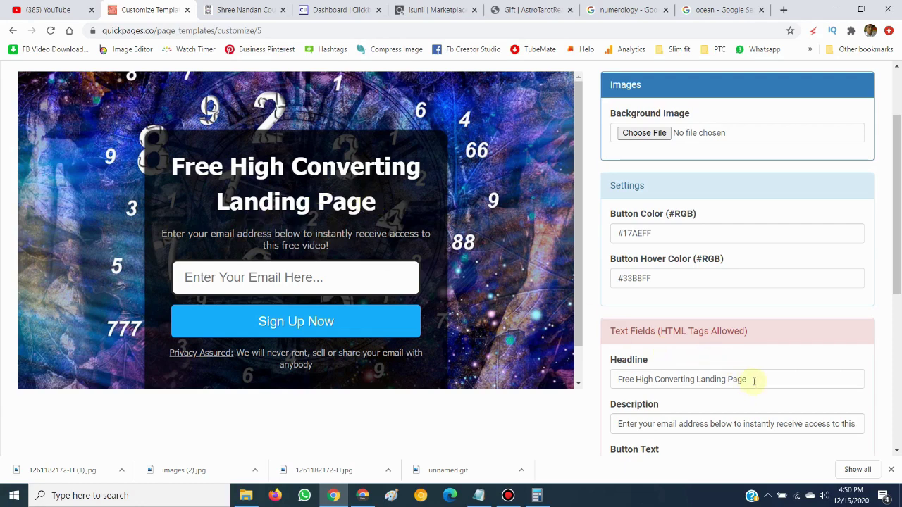
drag(753, 381, 610, 384)
key(ctrl+v)
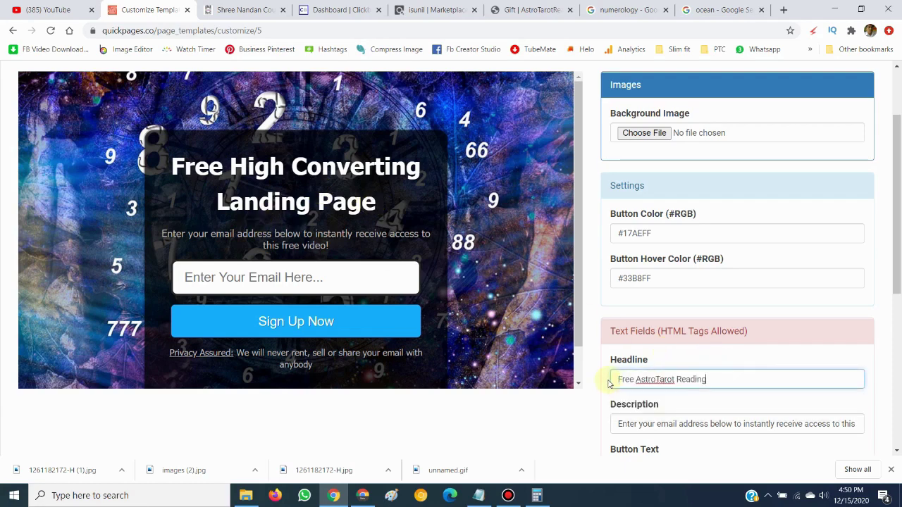
- Copy the offer page's subheading from "Unlock the Answers" through "Free AstroTarot Reading" and replace the template's description with it
scroll(897, 254, down, 2)
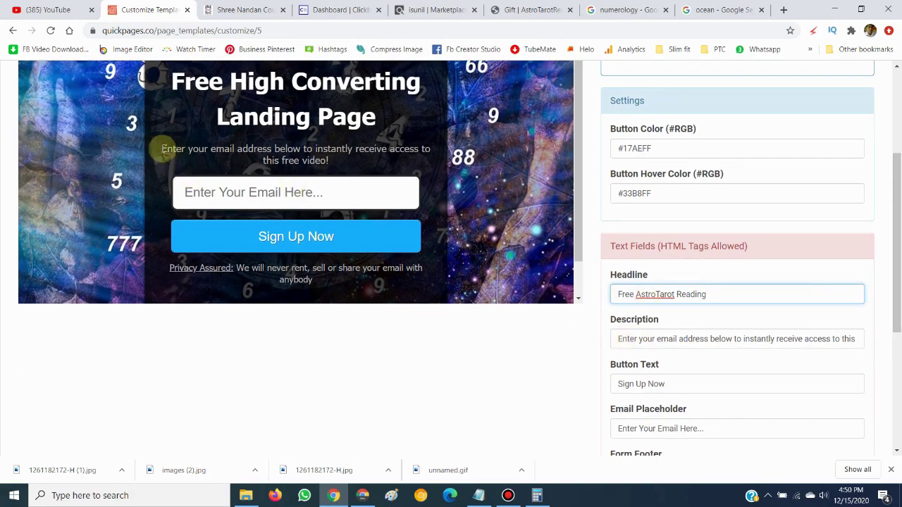
drag(162, 148, 328, 161)
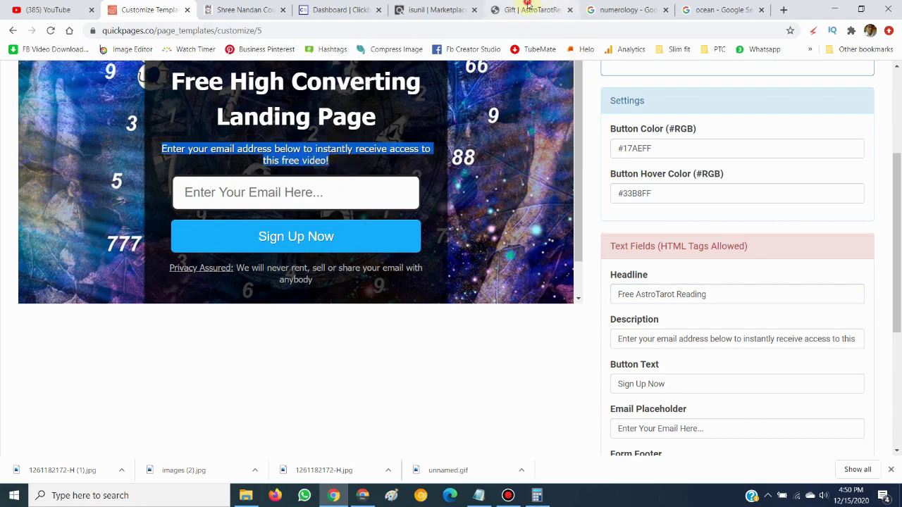
click(528, 10)
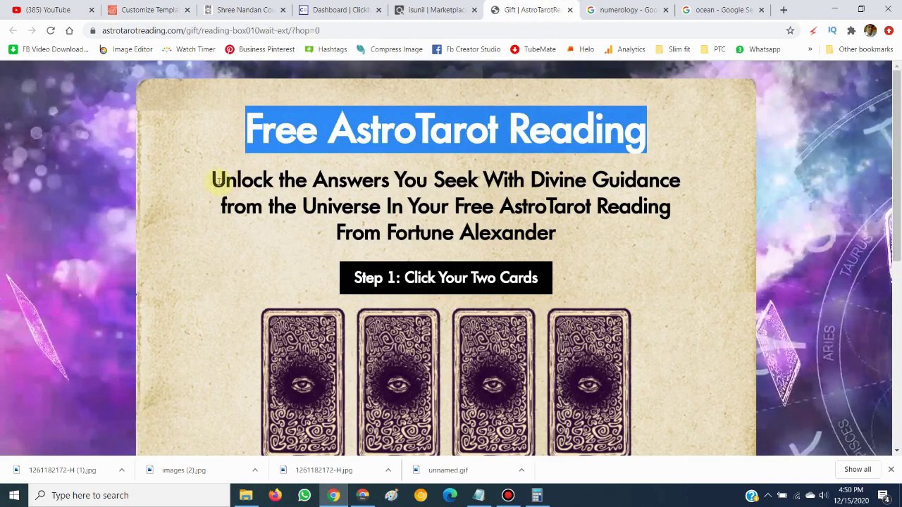
drag(212, 179, 557, 232)
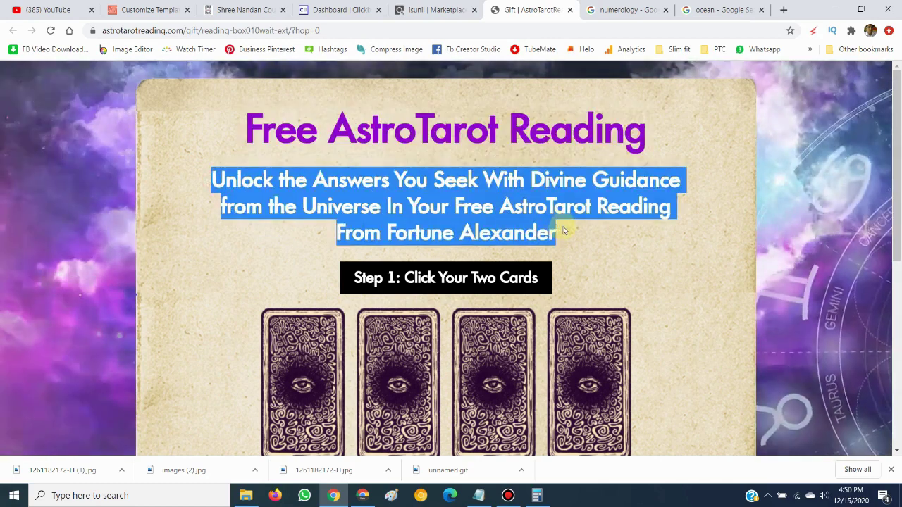
click(241, 177)
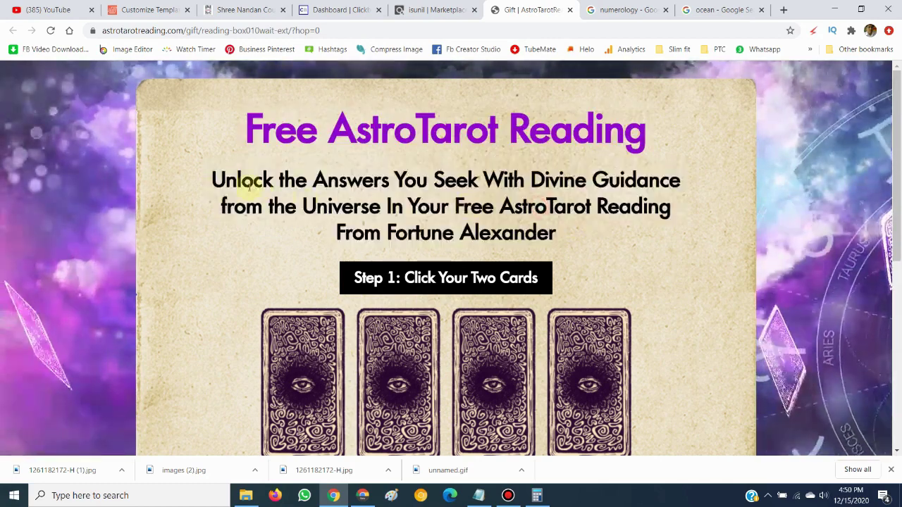
drag(213, 178, 670, 209)
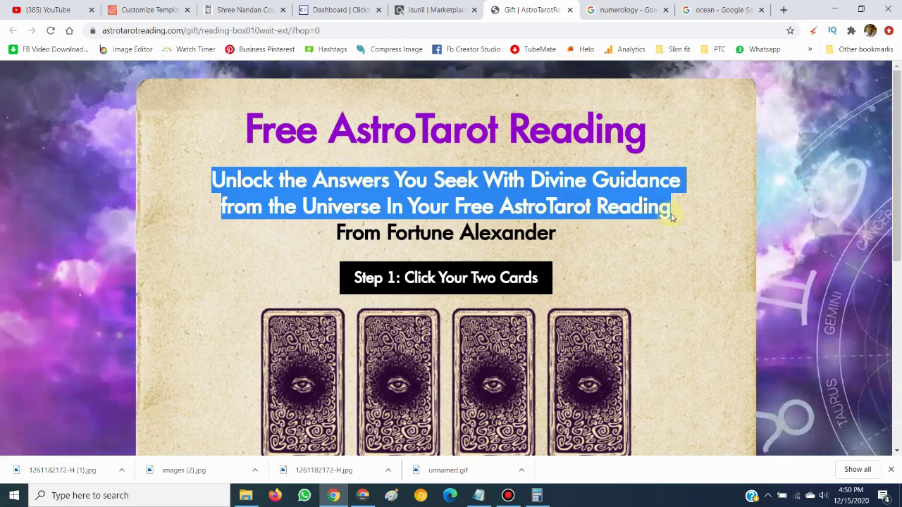
click(144, 10)
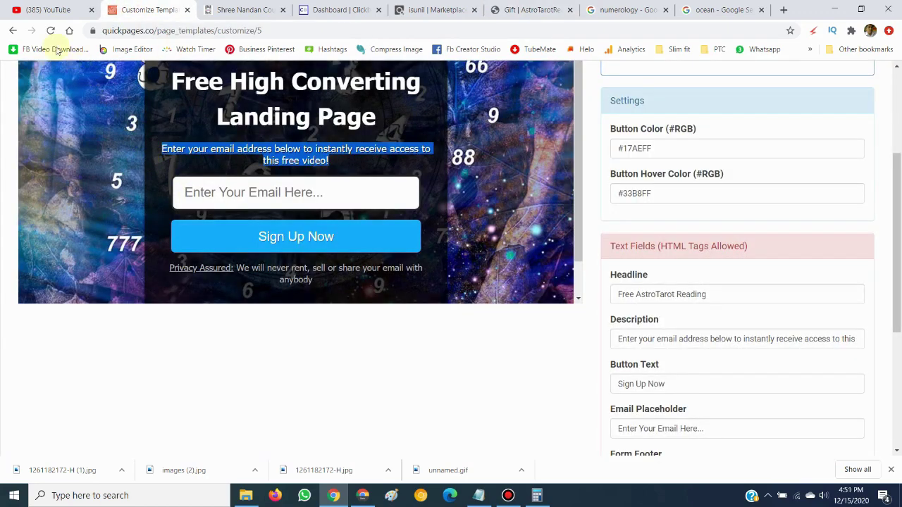
triple_click(656, 337)
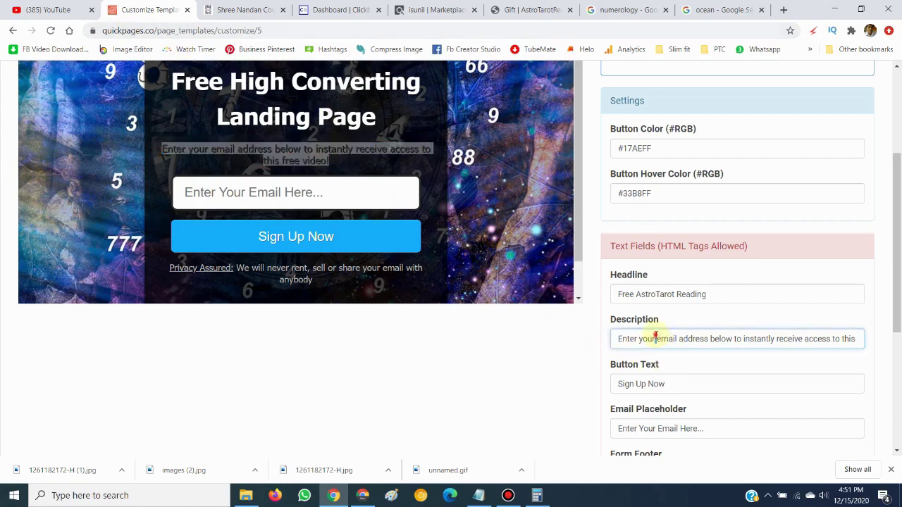
text(Divine Guidance from the Universe In Your Free AstroTarot Reading)
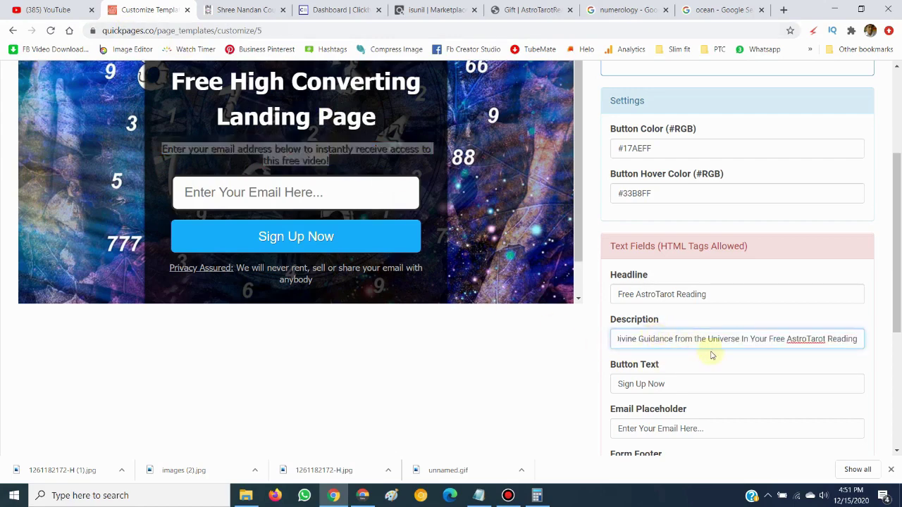
click(592, 347)
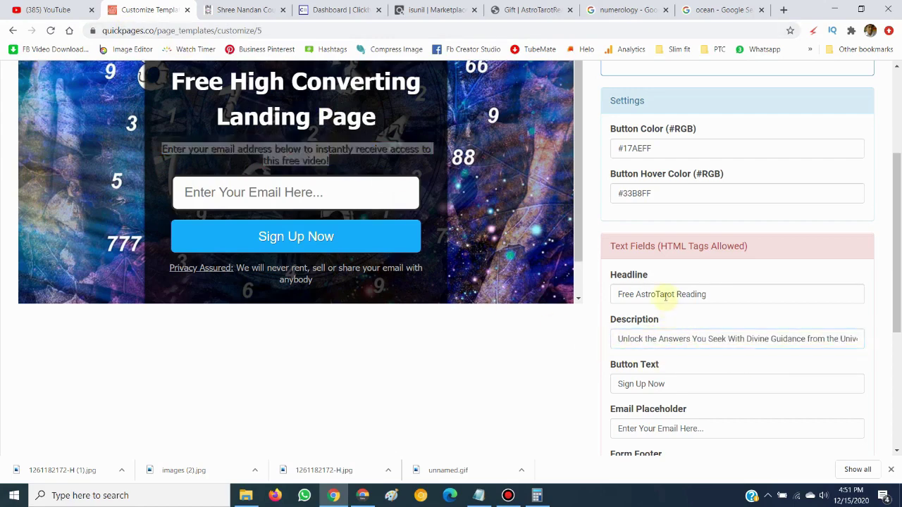
drag(889, 296, 889, 290)
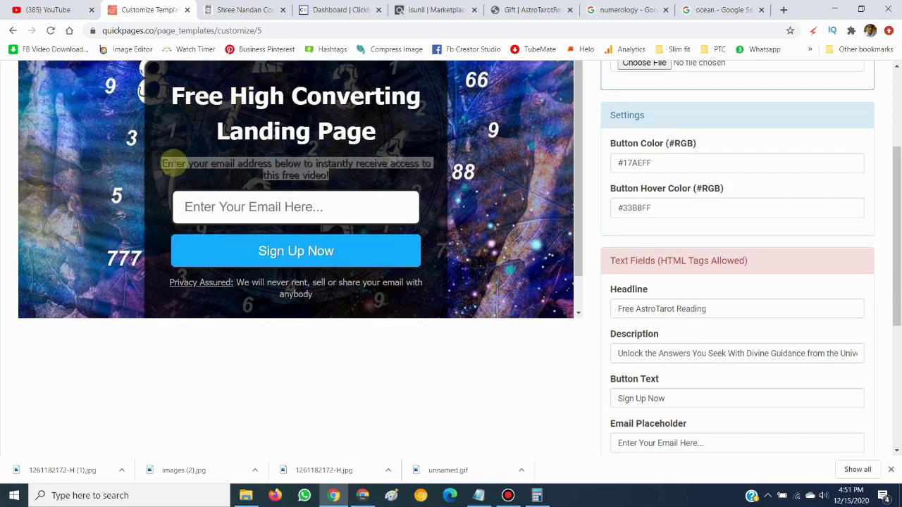
- Change the sign-up button text to "Get Free Astro Reading" and preview the updated template
click(173, 163)
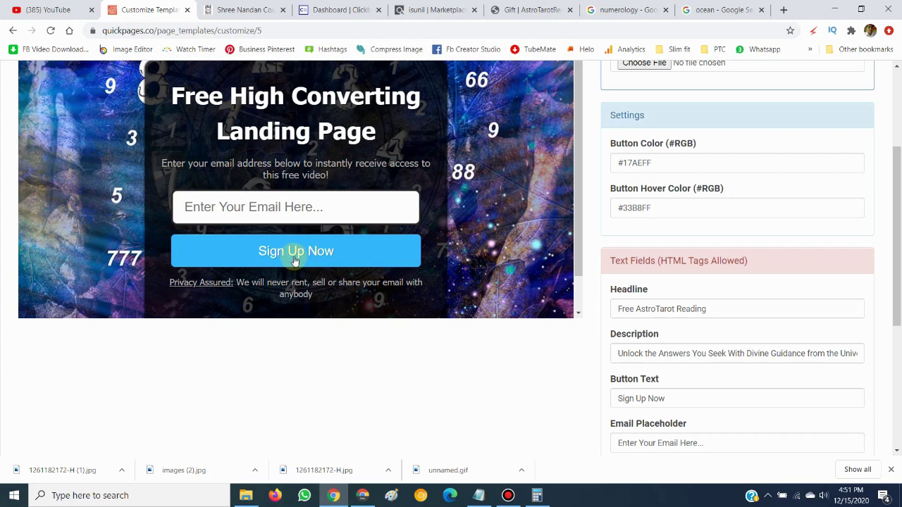
drag(690, 399, 596, 402)
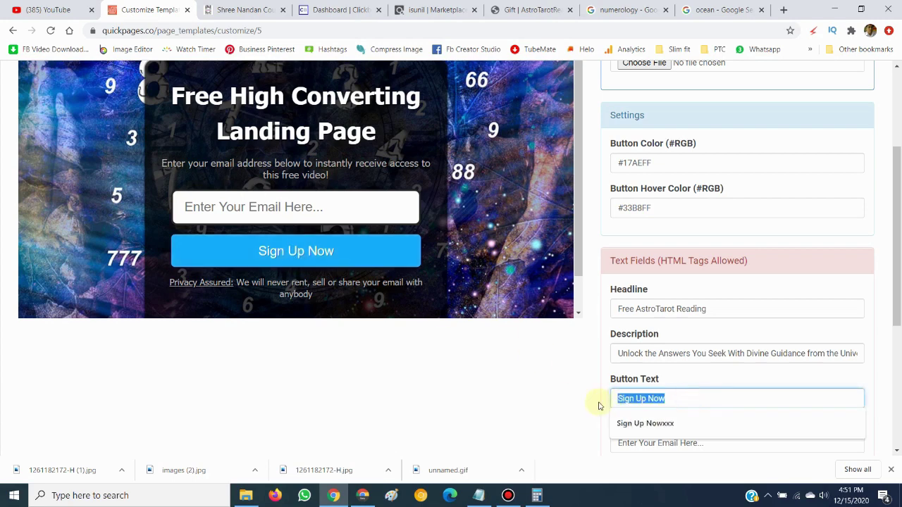
text(Get Free Astro Reading)
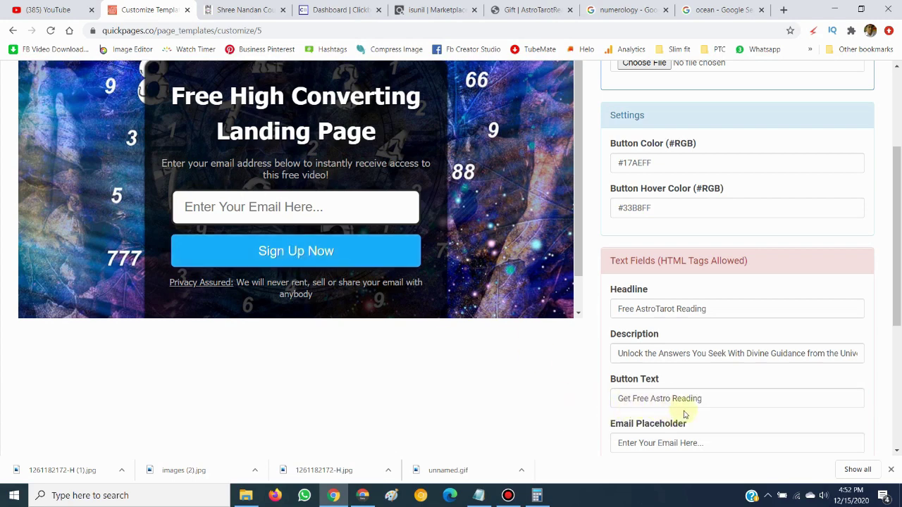
scroll(848, 355, down, 3)
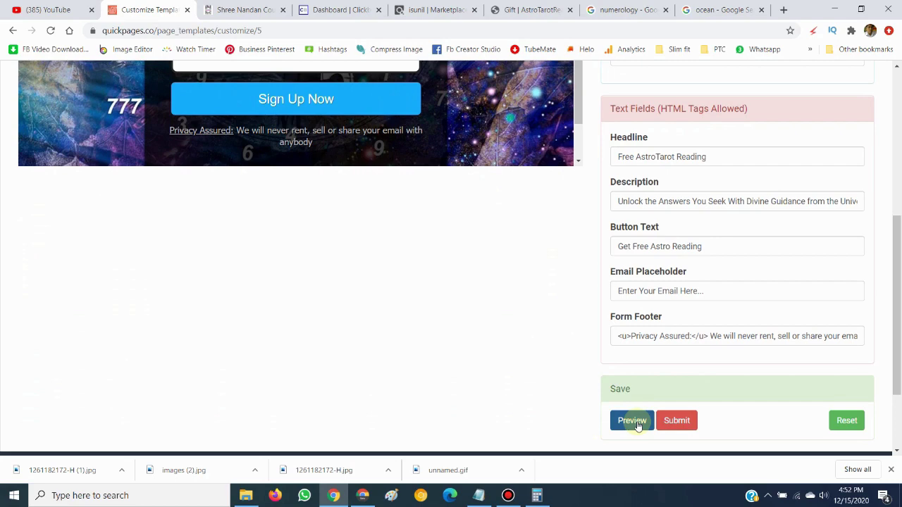
click(632, 421)
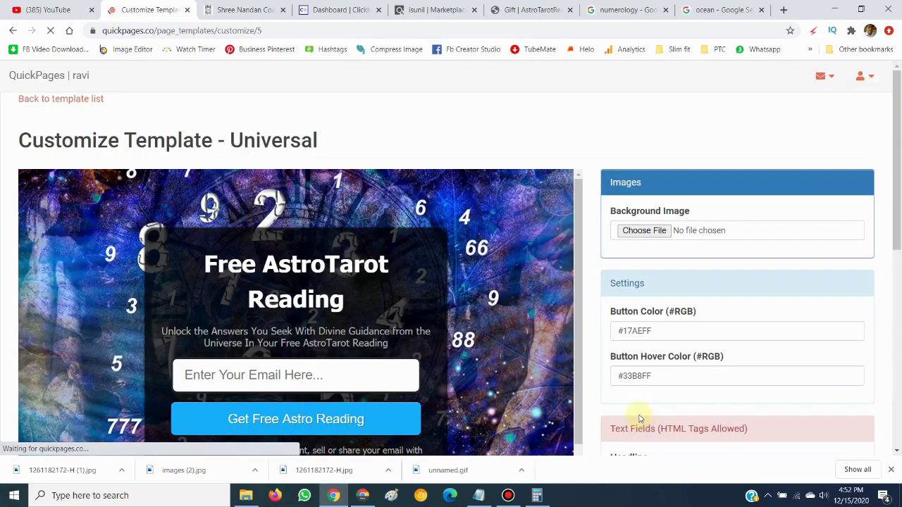
- Review the whole landing page preview and its text fields, and submit the customized Universal template
drag(898, 198, 899, 239)
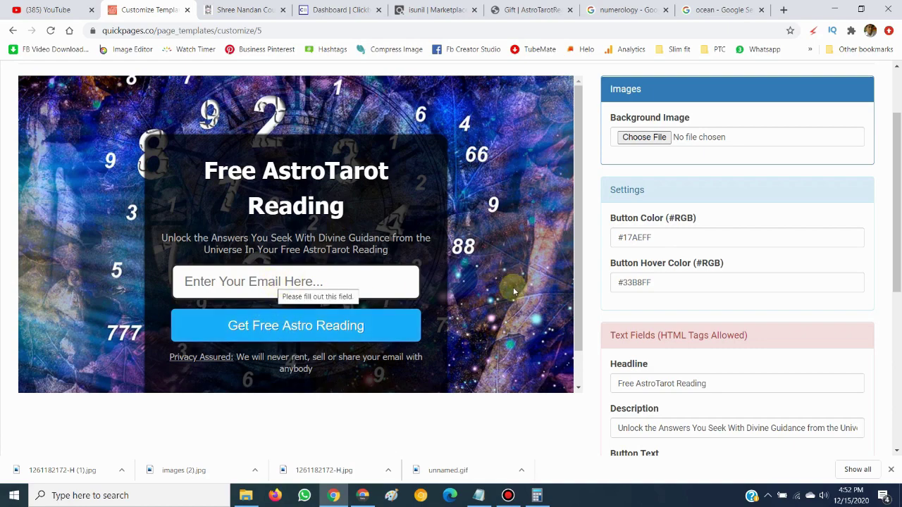
drag(576, 312, 579, 362)
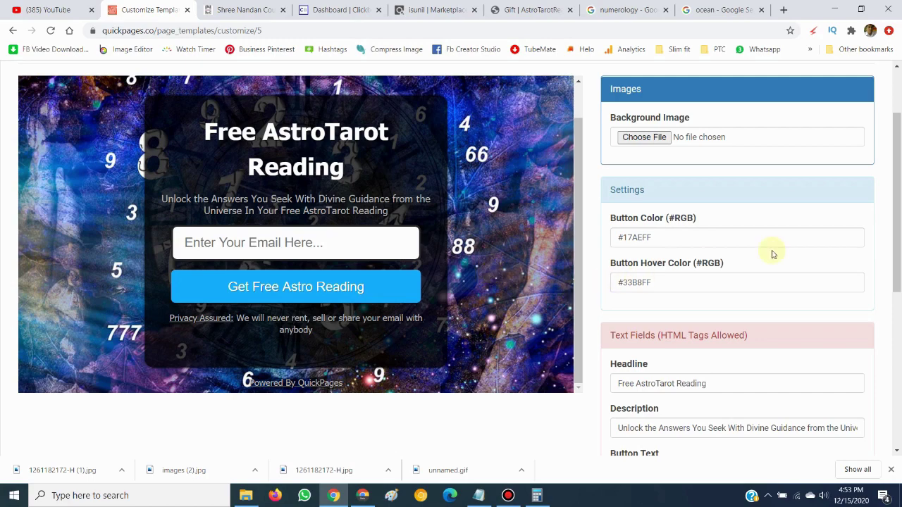
drag(900, 243, 900, 218)
scroll(583, 257, down, 1)
drag(579, 253, 590, 221)
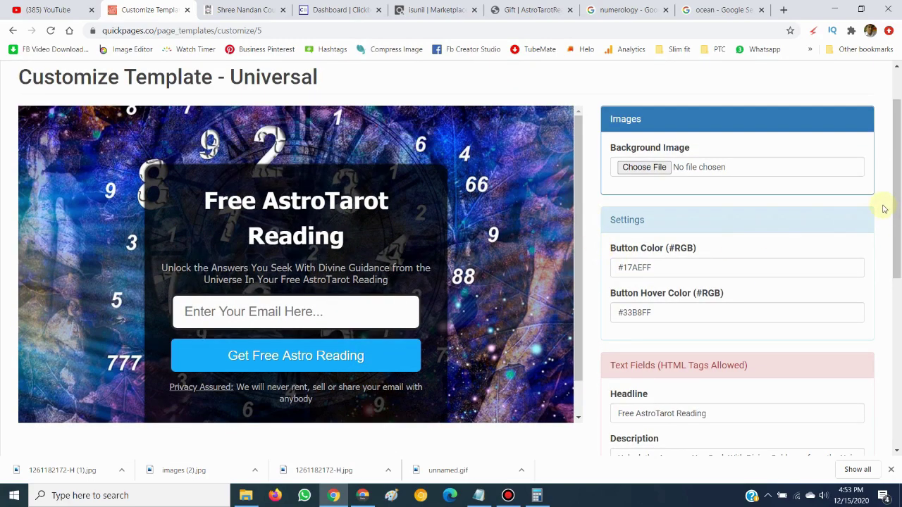
drag(896, 211, 892, 290)
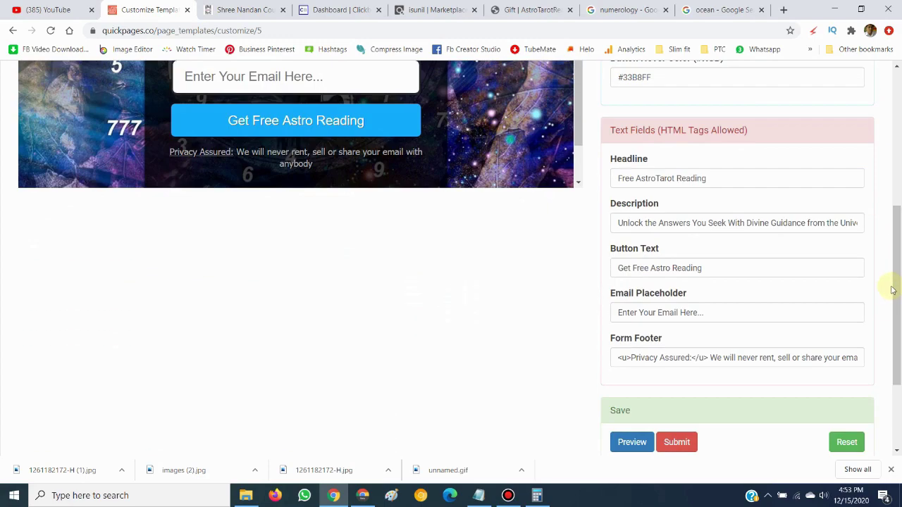
click(677, 444)
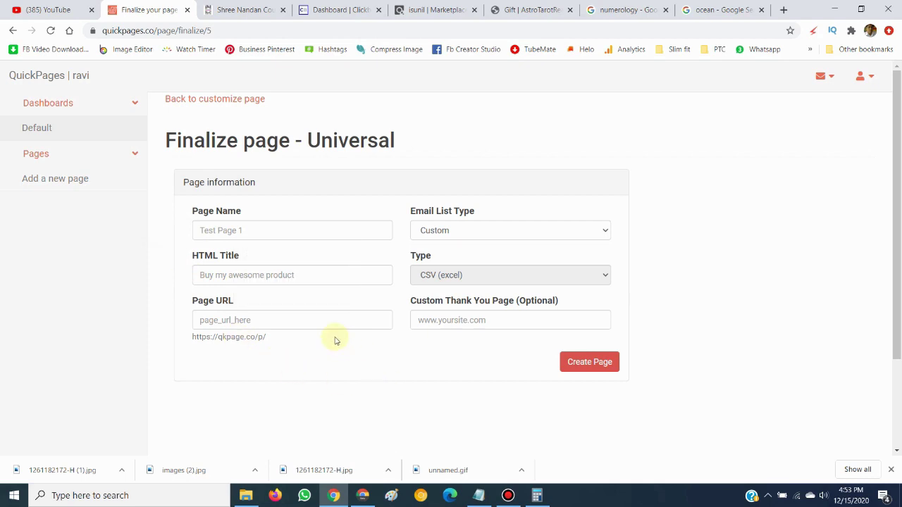
- Copy "AstroTarot Reading" from the offer page heading and set the page URL to AstroTarot-Reading, with a hyphen replacing the space
click(254, 321)
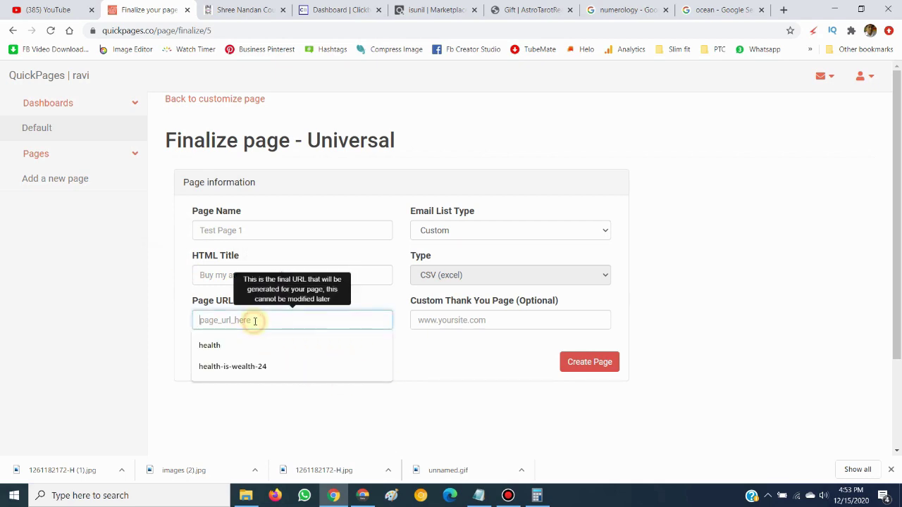
click(452, 351)
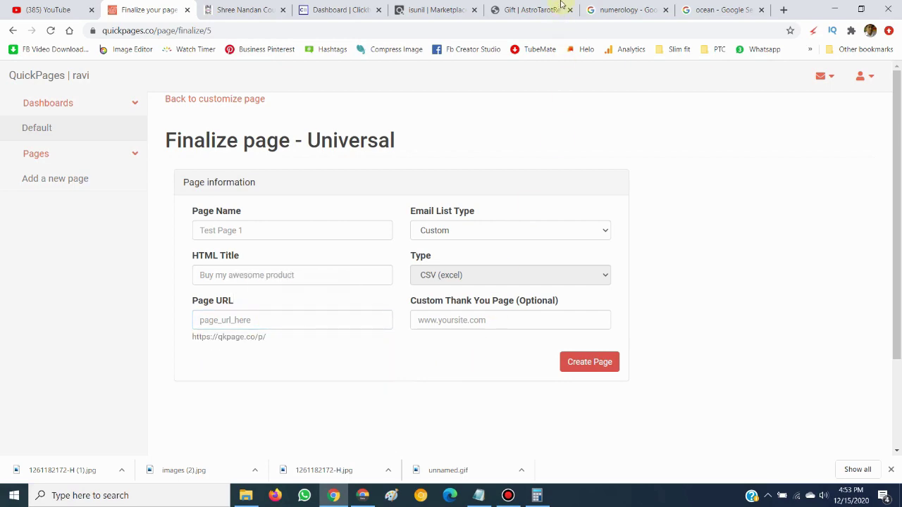
click(562, 6)
click(460, 169)
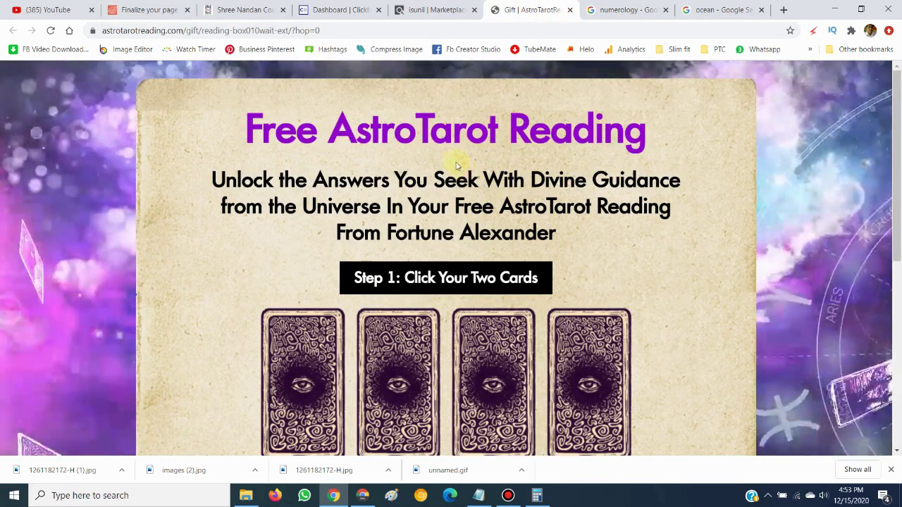
drag(328, 130, 650, 131)
key(ctrl+c)
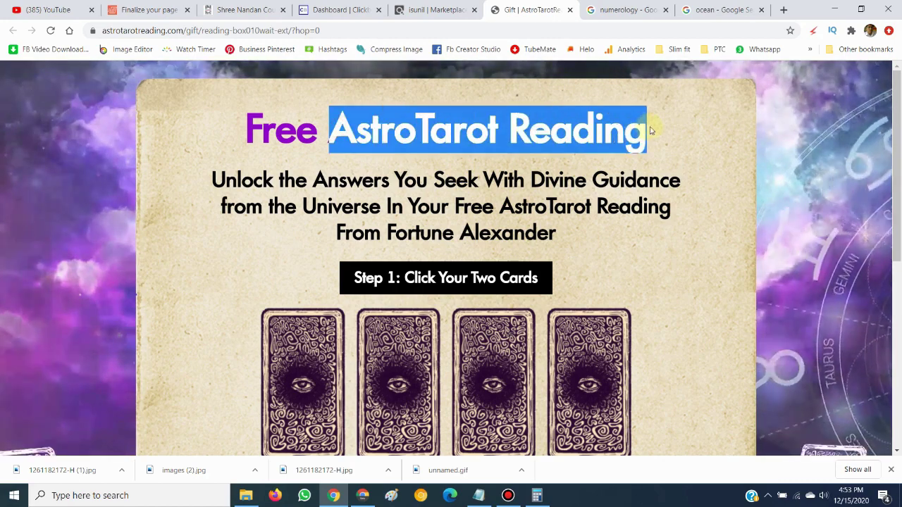
click(140, 5)
click(238, 318)
key(ctrl+v)
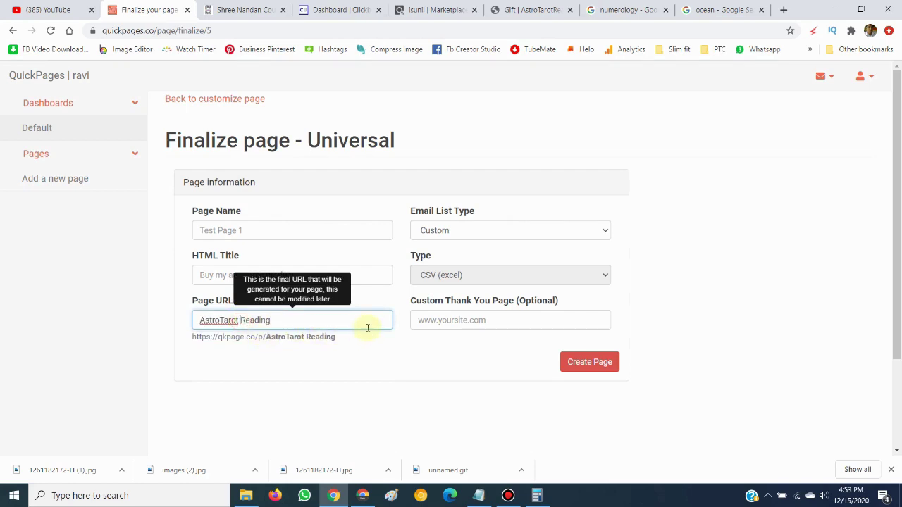
key(BackSpace)
text(-)
click(734, 324)
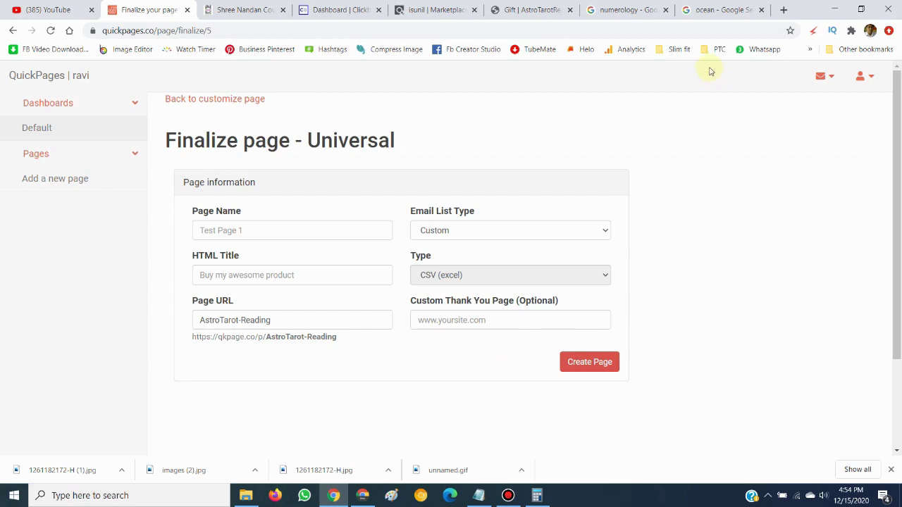
- Generate the HopLink for the New Astrotarot offer in the ClickBank marketplace and enter it as the page's custom thank you page
click(528, 10)
click(433, 10)
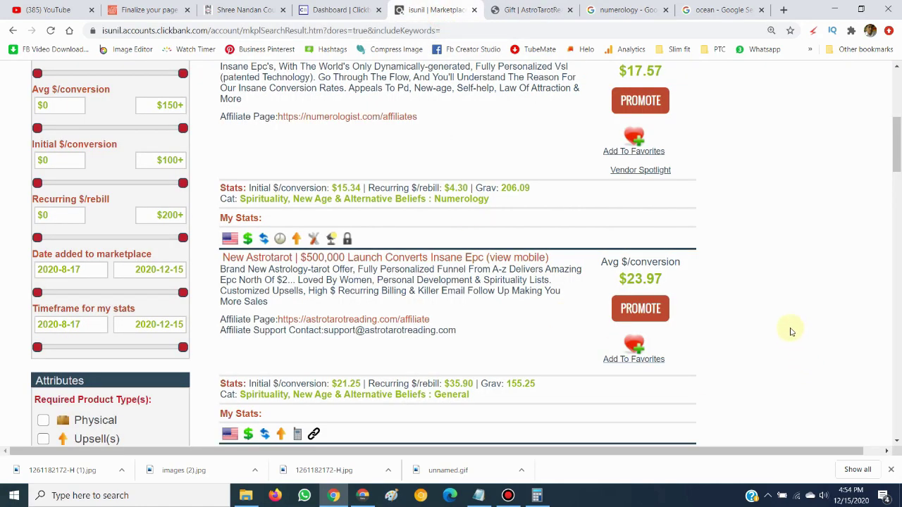
click(652, 310)
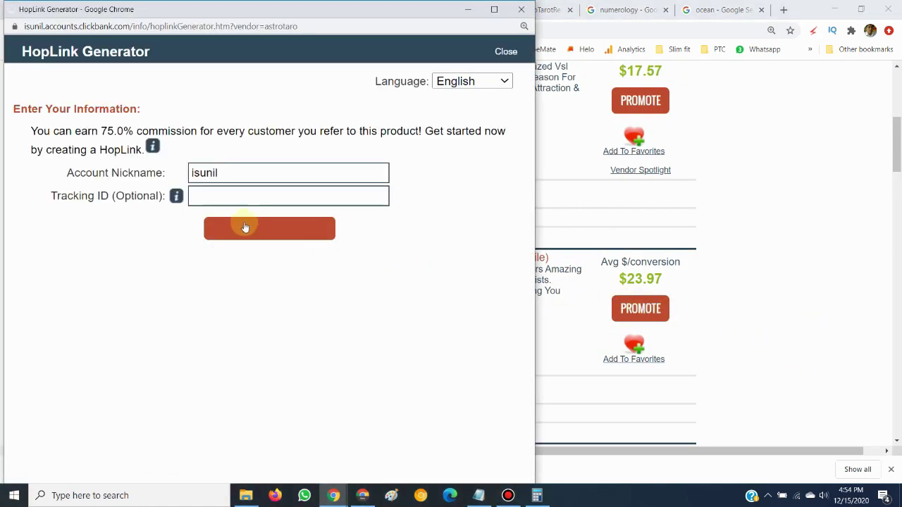
click(262, 236)
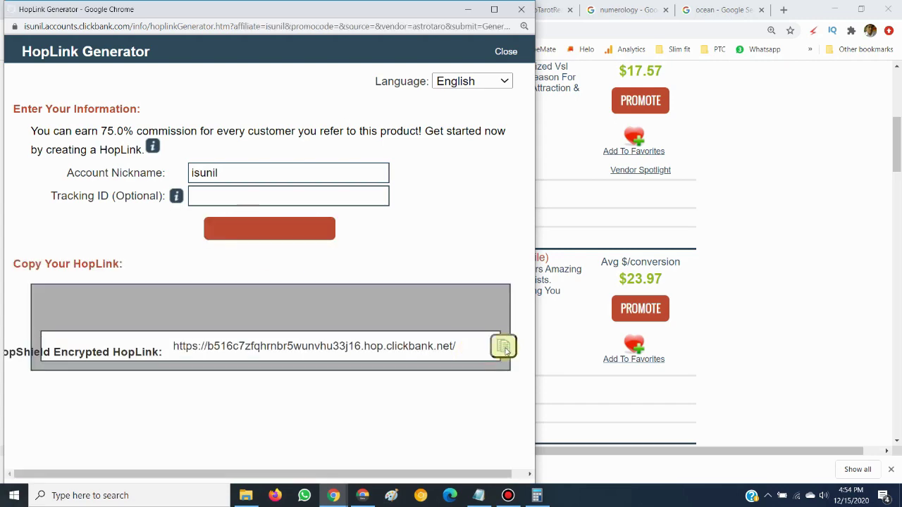
click(503, 378)
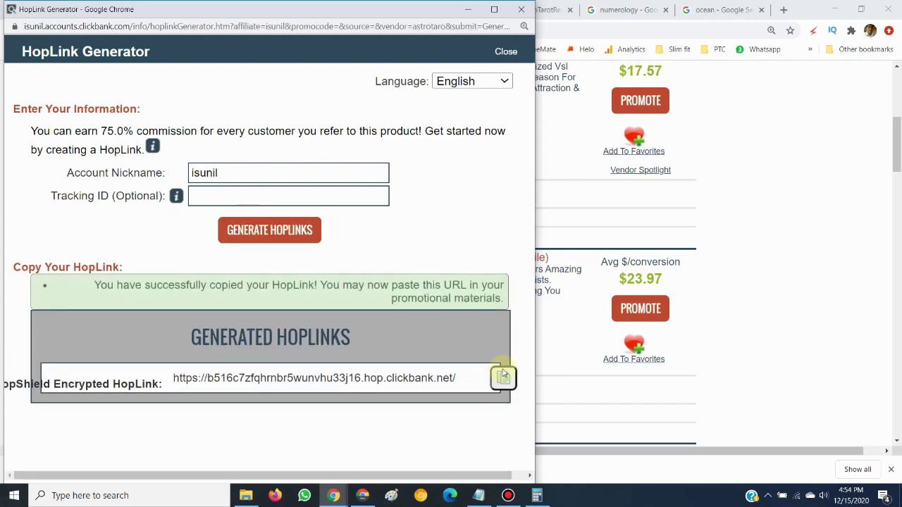
click(521, 10)
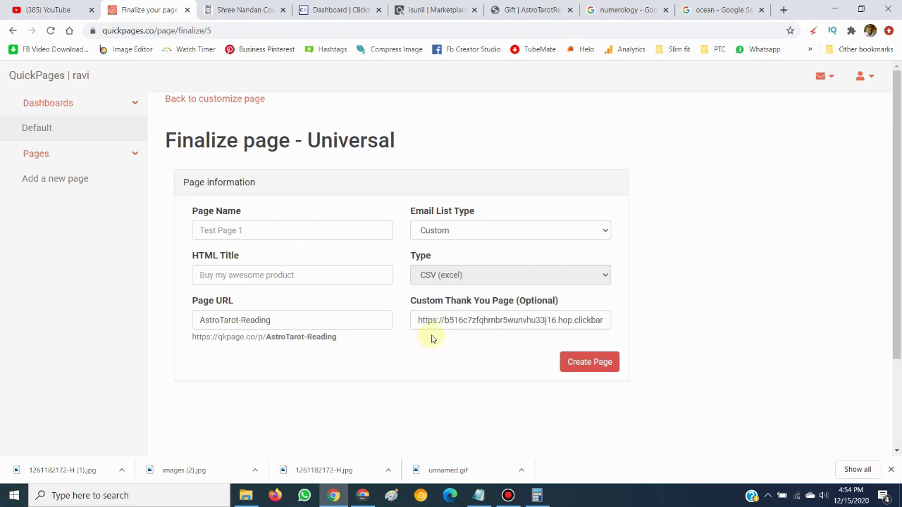
mouse_move(476, 328)
- Copy the page URL text AstroTarot-Reading and use it as the page name
mouse_move(204, 321)
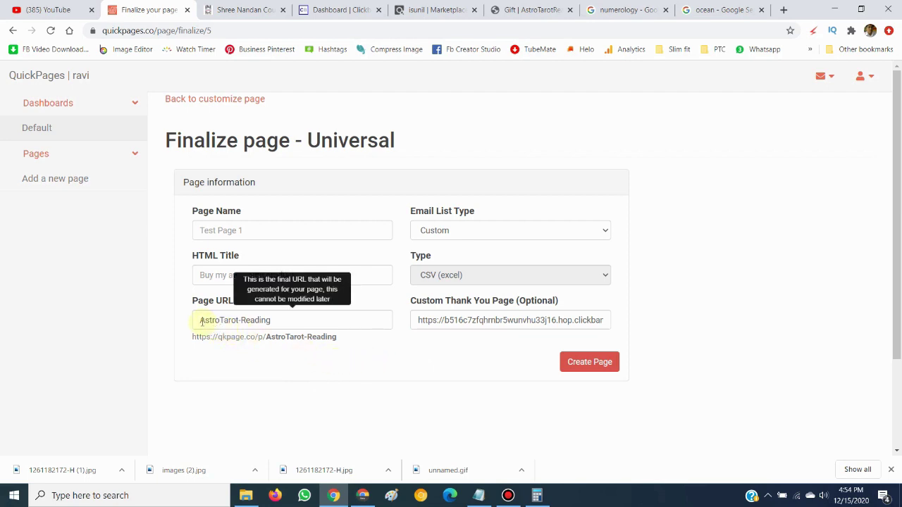
drag(202, 322, 307, 321)
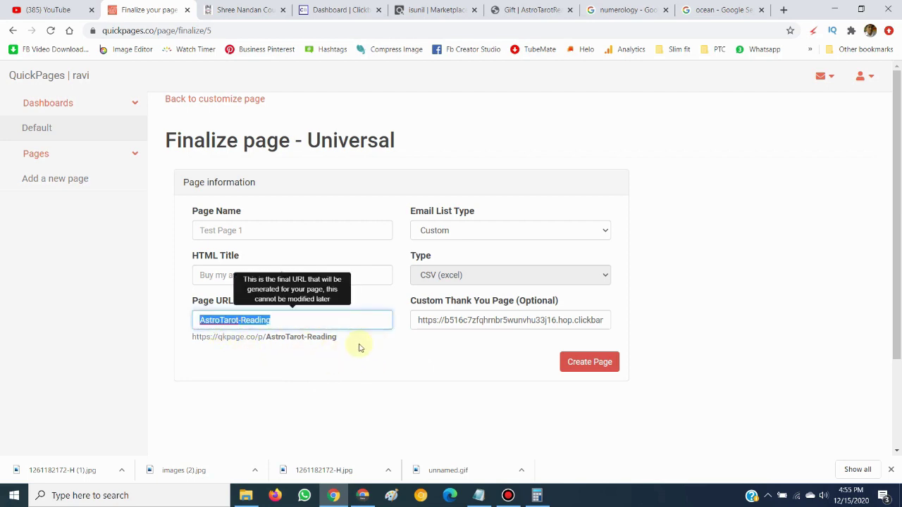
key(ctrl+c)
click(215, 230)
key(ctrl+v)
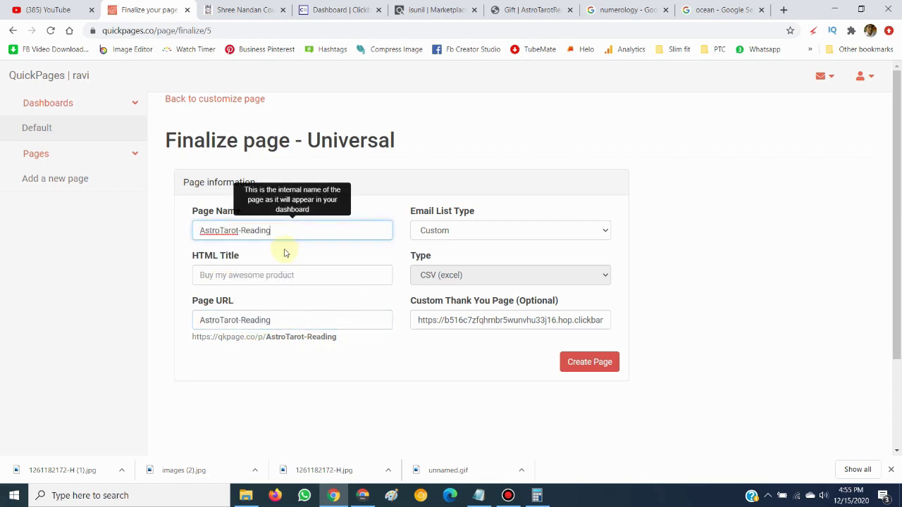
- Change the page name to "AstroTarot Reading" with a space, reuse it as the HTML title, and create the page
click(241, 230)
key(BackSpace)
triple_click(291, 235)
key(ctrl+c)
click(215, 266)
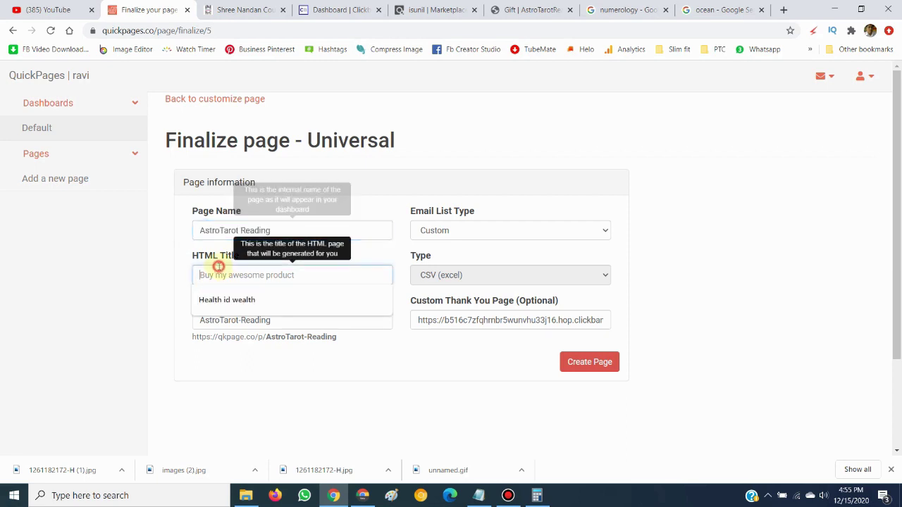
key(ctrl+v)
click(177, 283)
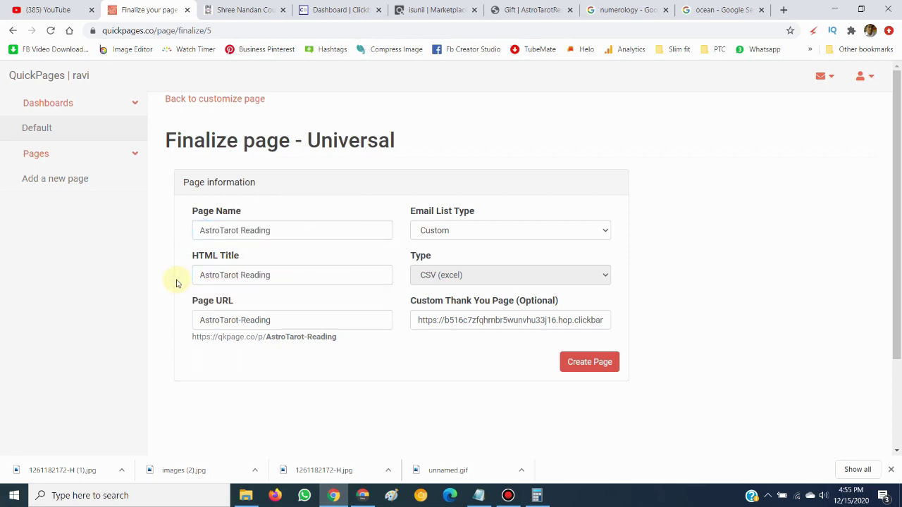
click(590, 366)
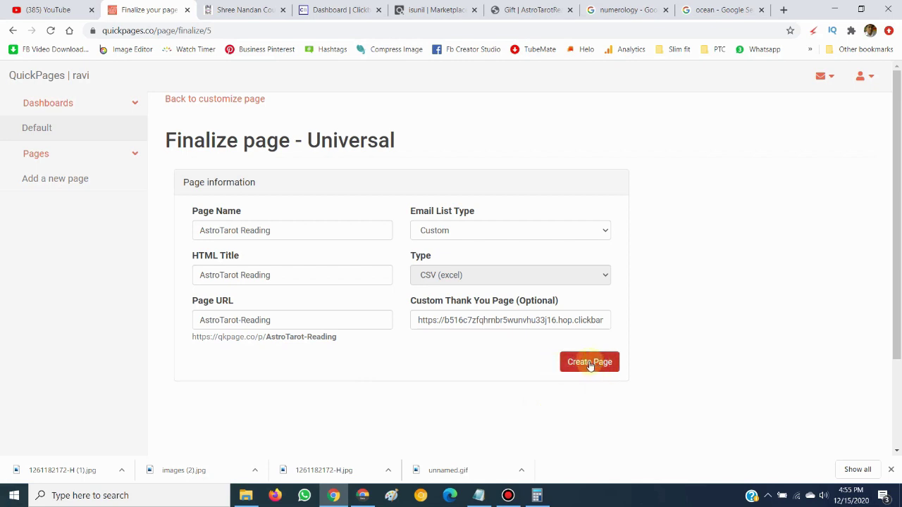
click(589, 364)
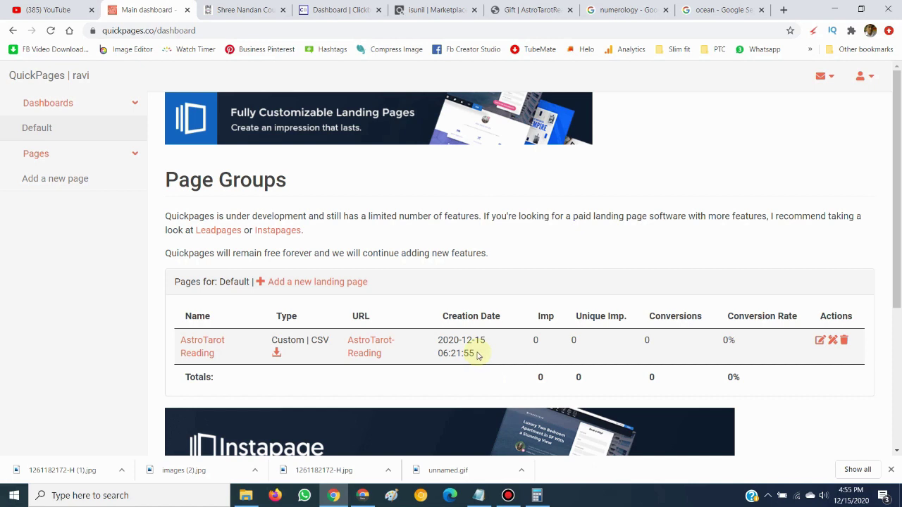
- View the published AstroTarot-Reading page, return to the dashboard and refresh its page statistics
click(365, 345)
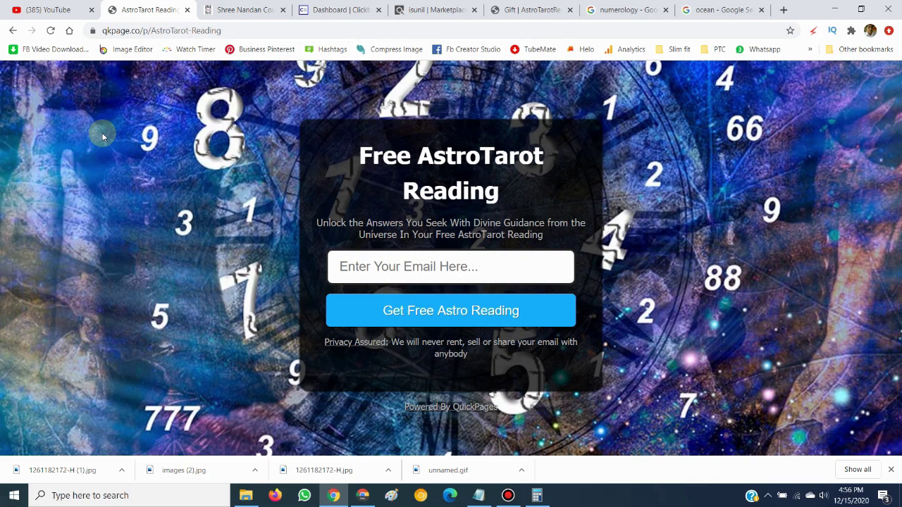
click(13, 32)
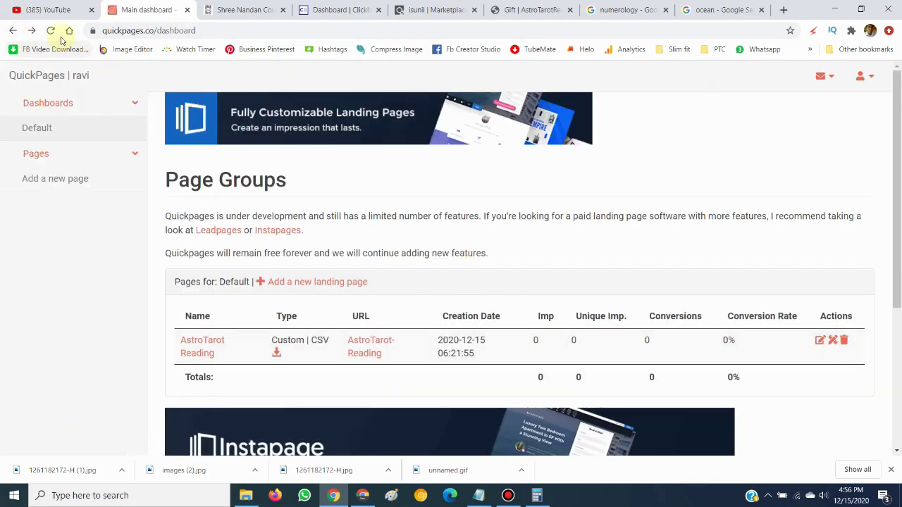
click(51, 30)
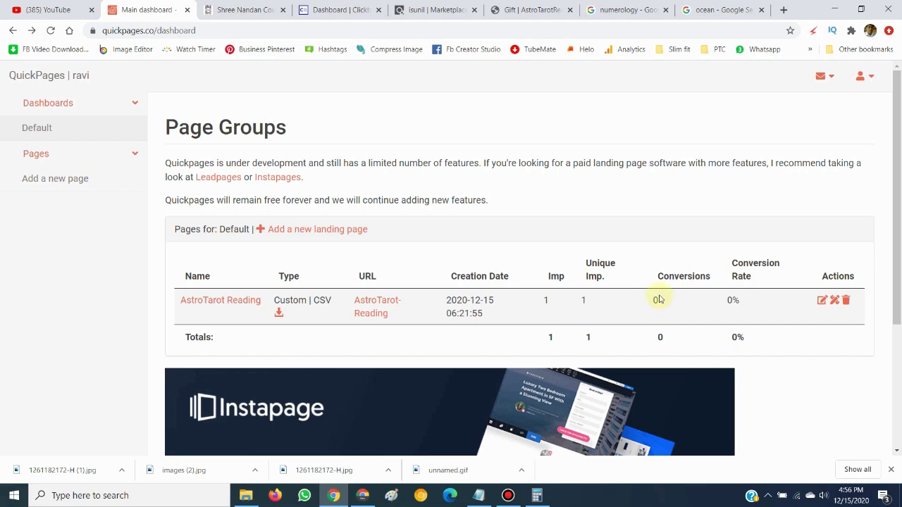
- Submit a test sign-up with an email address on the live page in a new tab, and refresh the dashboard statistics
right_click(368, 316)
click(397, 325)
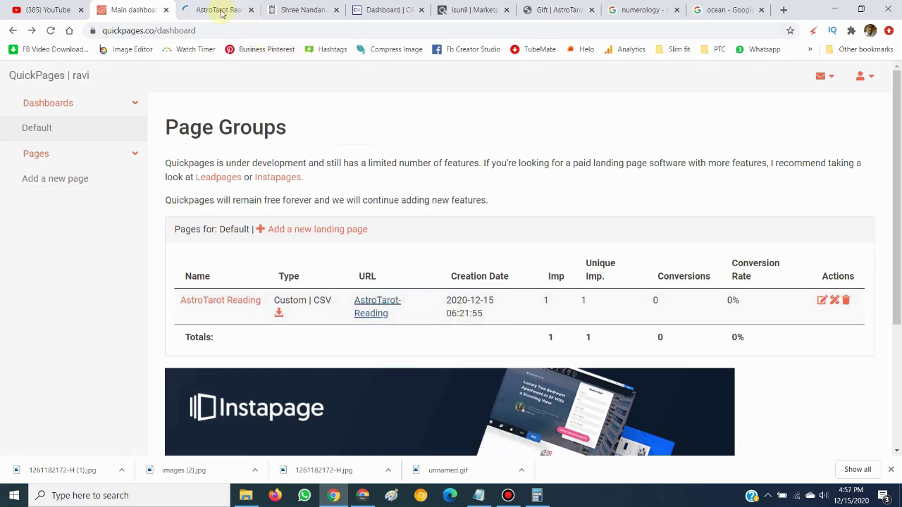
click(217, 10)
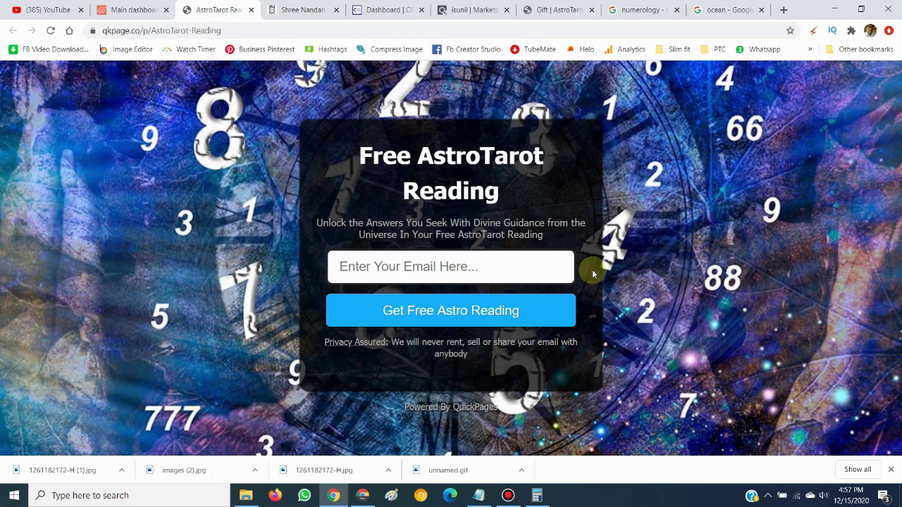
key(ctrl+v)
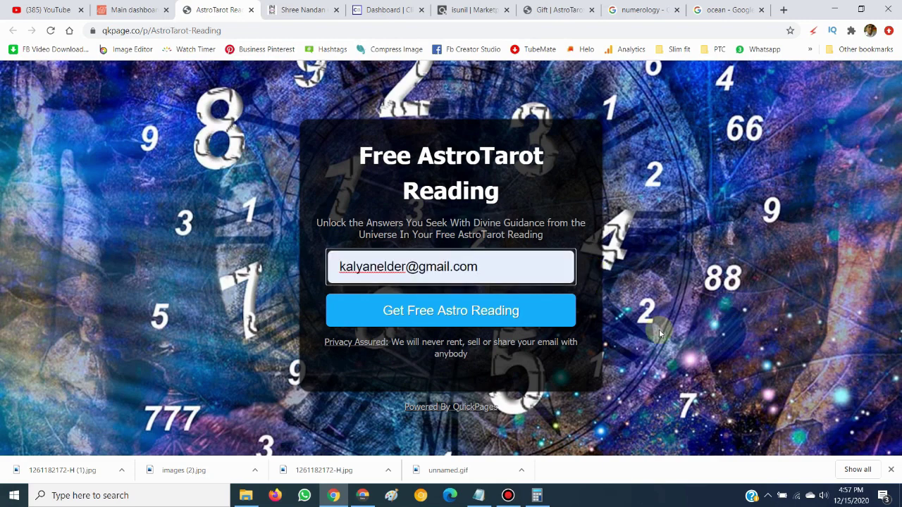
click(457, 312)
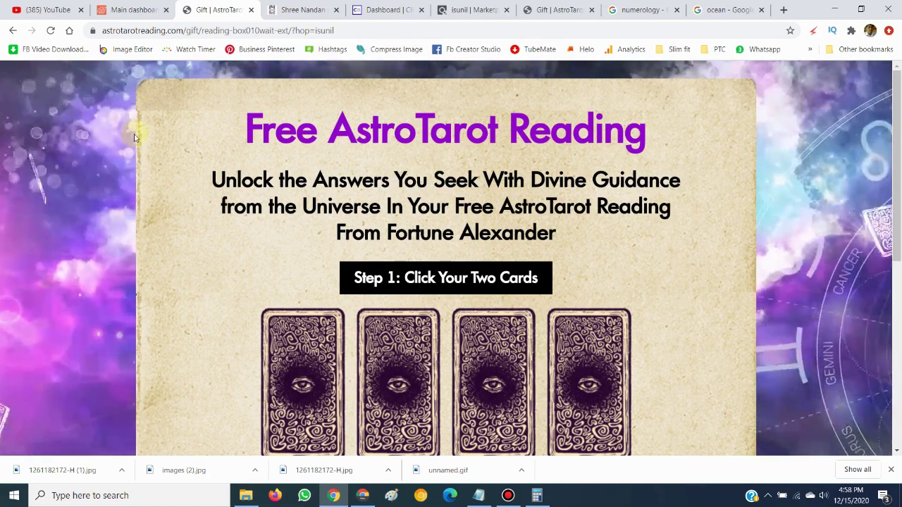
click(131, 9)
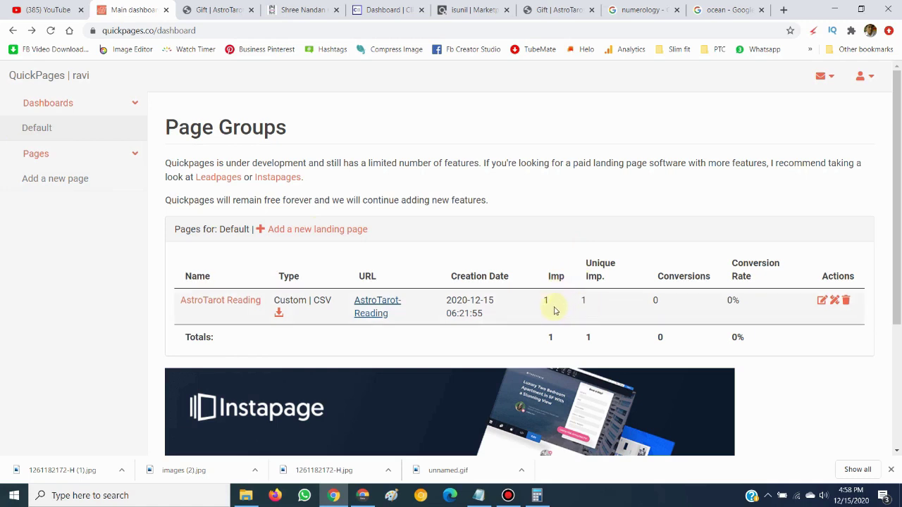
click(50, 32)
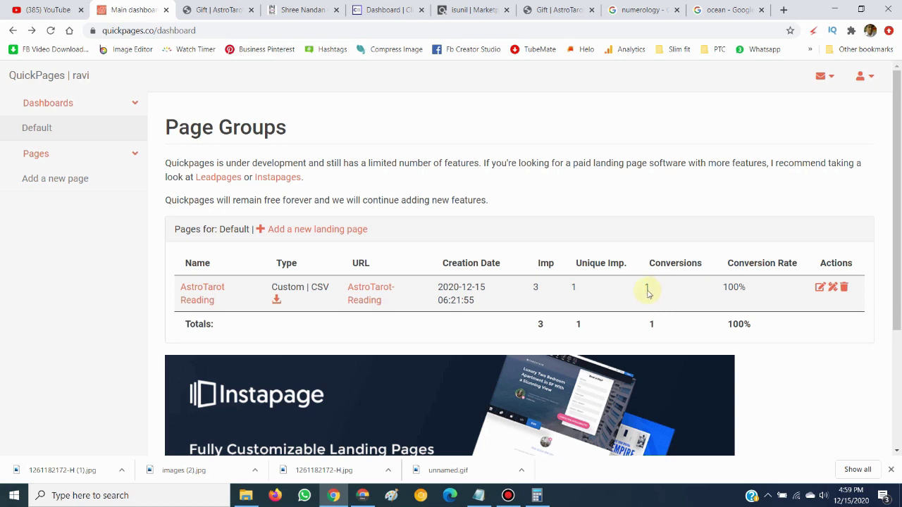
- Download the AstroTarot Reading page's CSV email list and open it in Excel, widening columns A and B to fit their contents
click(277, 300)
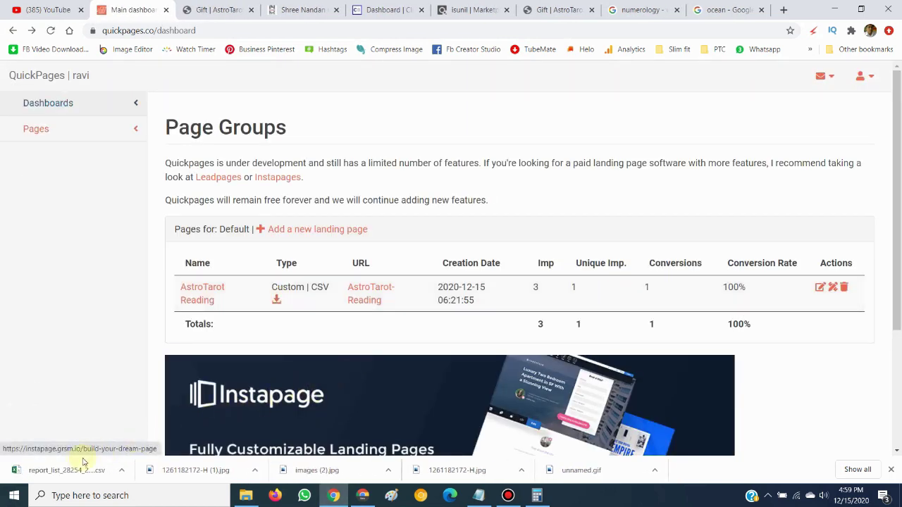
click(57, 474)
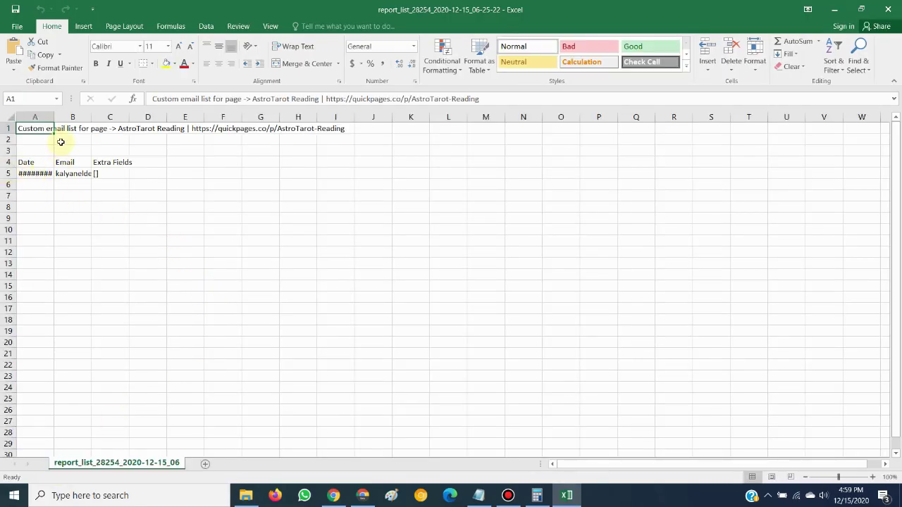
double_click(54, 118)
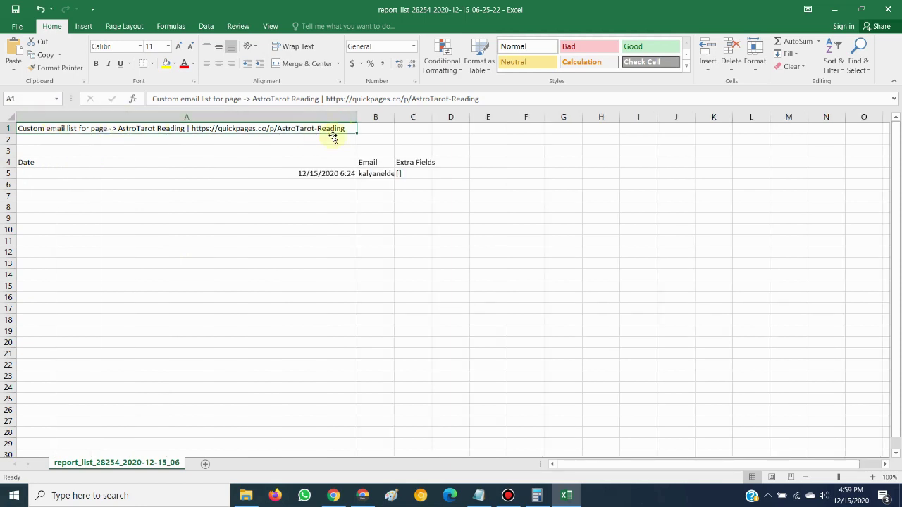
double_click(395, 117)
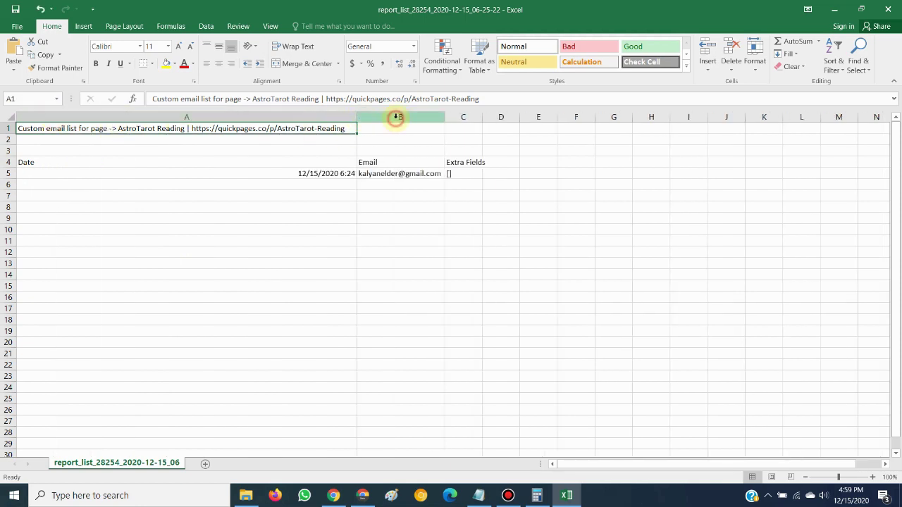
click(409, 174)
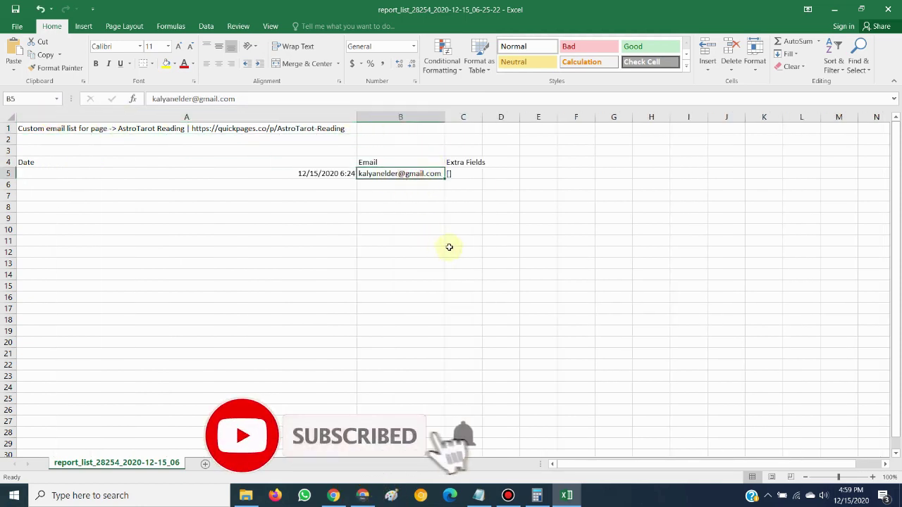
- Review the email list's download entry on the QuickPages dashboard and the list in Excel, ending on the dashboard
click(835, 10)
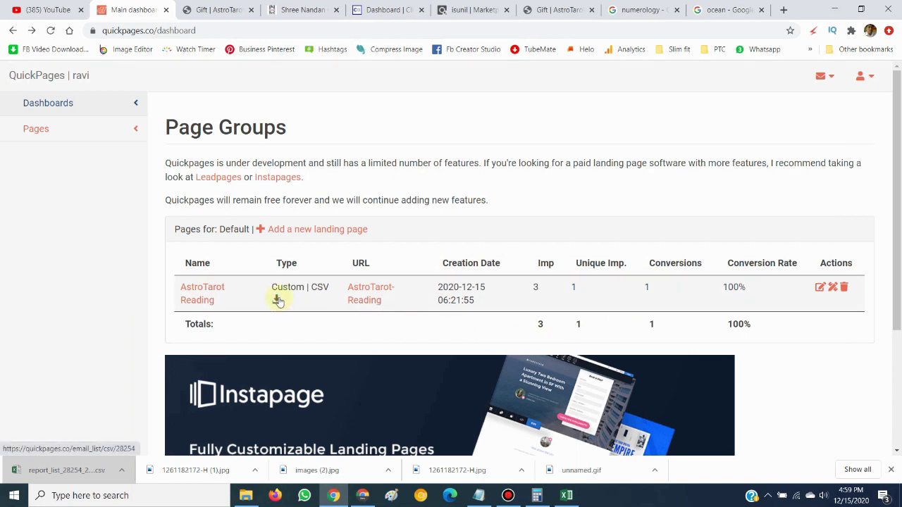
click(566, 495)
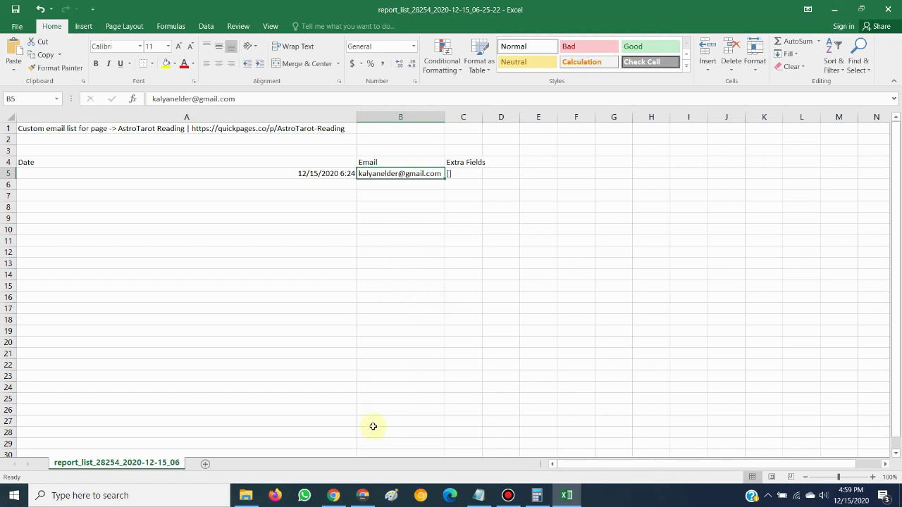
click(334, 495)
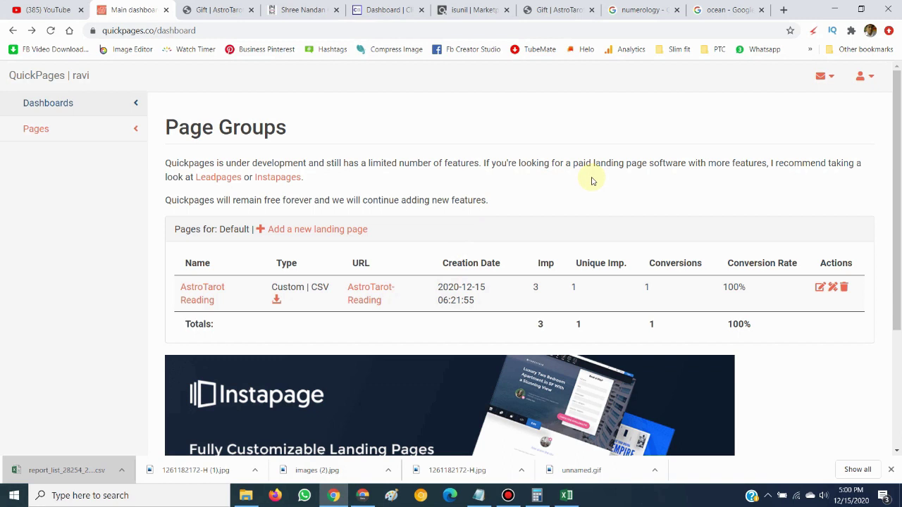